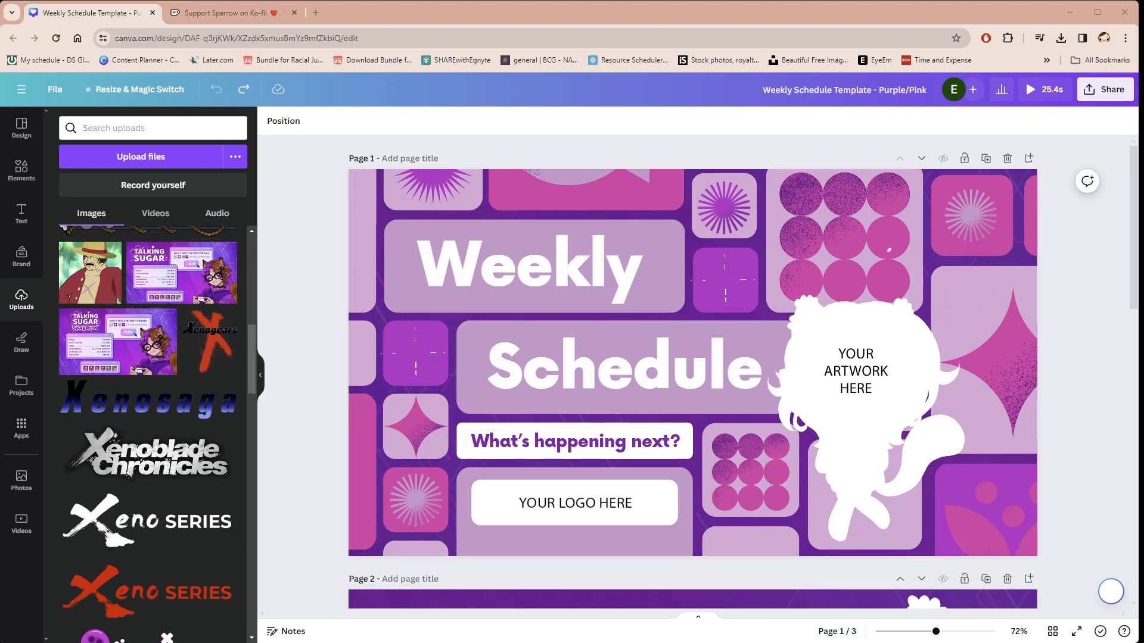
Step: Replace the page 1 artwork placeholder with the uploaded arms-crossed red panda character, then enlarge and reposition it
scroll(76, 402, "down", 4)
scroll(77, 402, "up", 5)
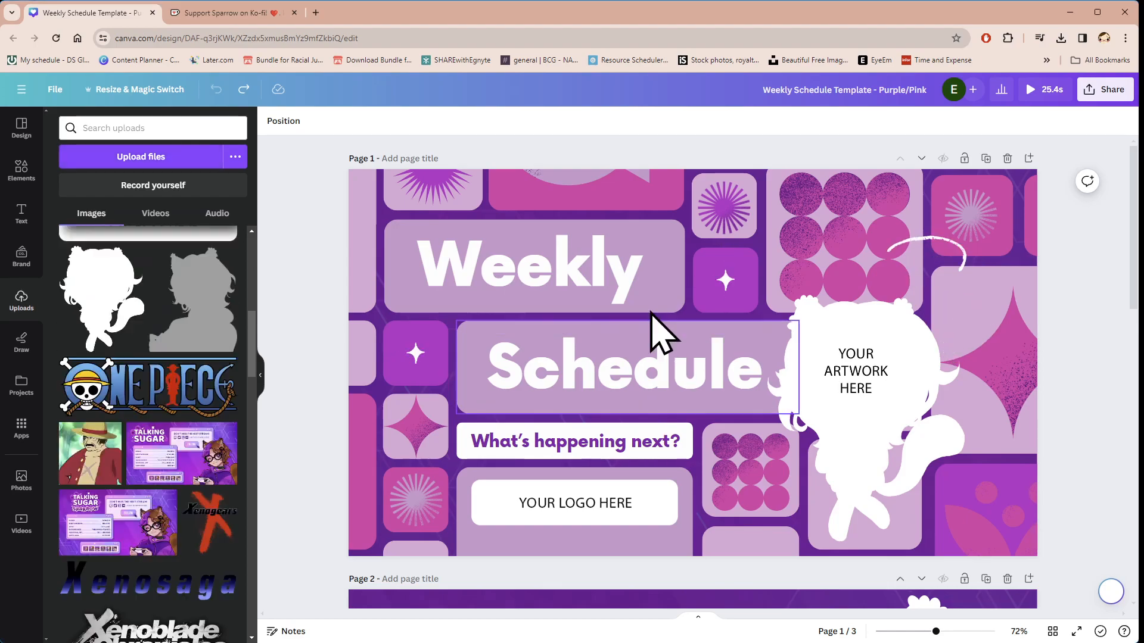
scroll(161, 321, "up", 10)
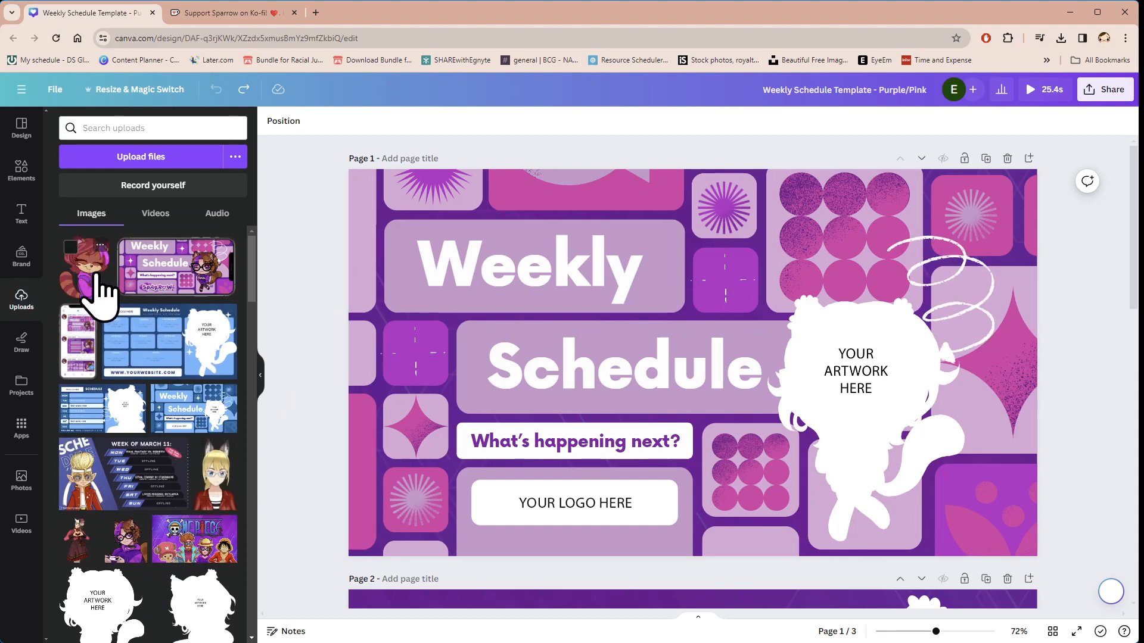
left_click_drag(87, 292, 825, 367)
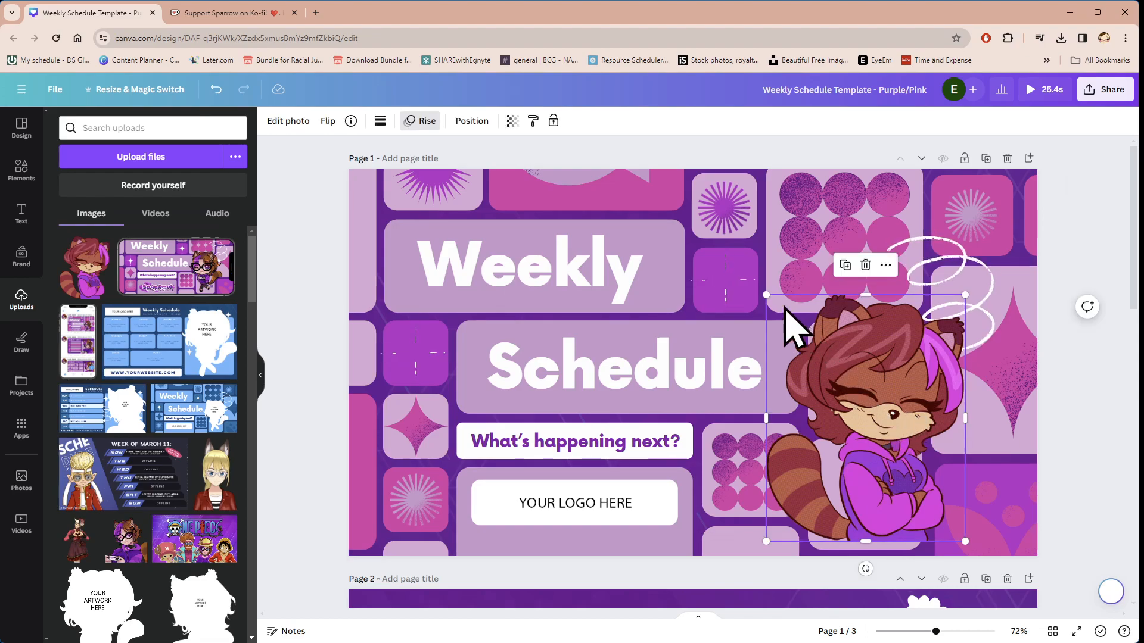
left_click_drag(768, 290, 727, 242)
left_click_drag(823, 350, 836, 365)
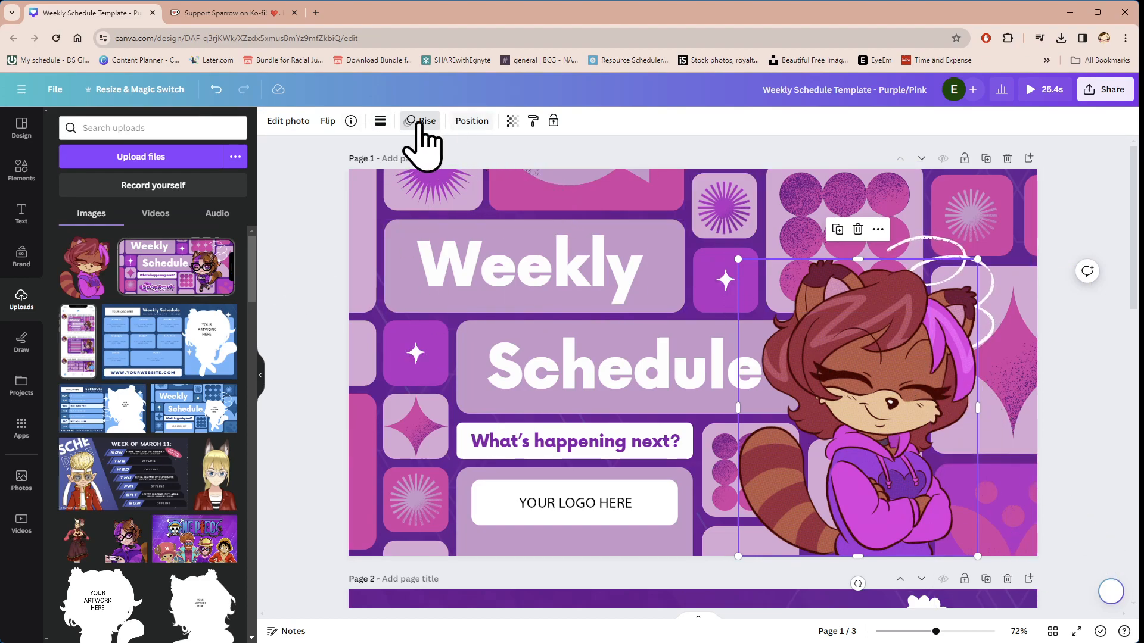
Step: Flip the page 1 character horizontally, shift it toward the page's right side and enlarge it slightly
left_click(327, 122)
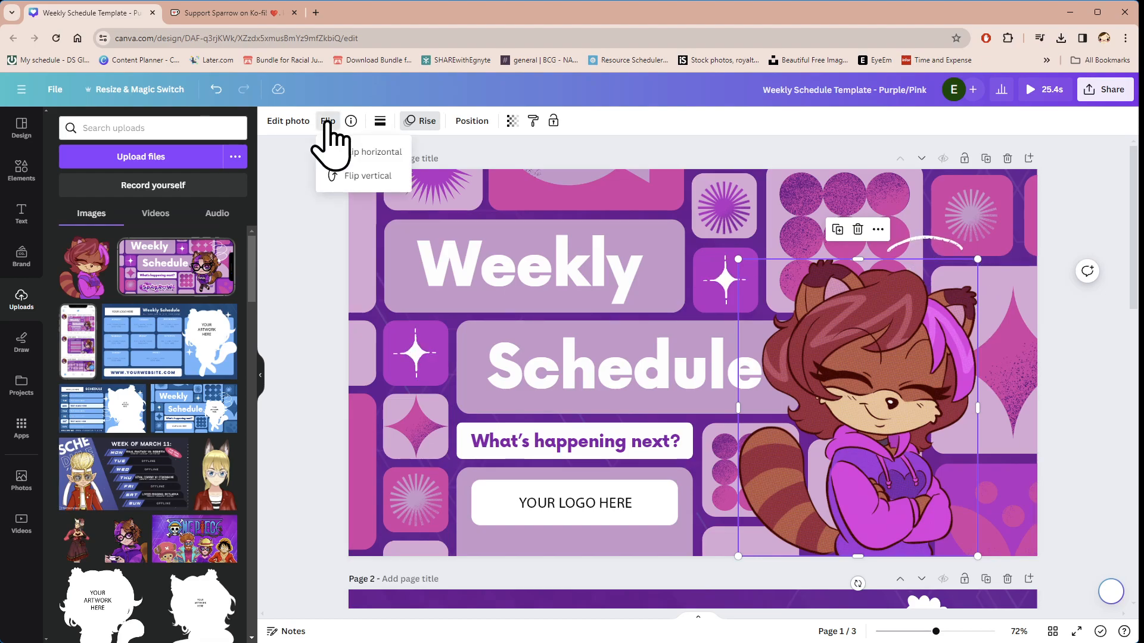
left_click(357, 153)
left_click_drag(865, 394, 878, 391)
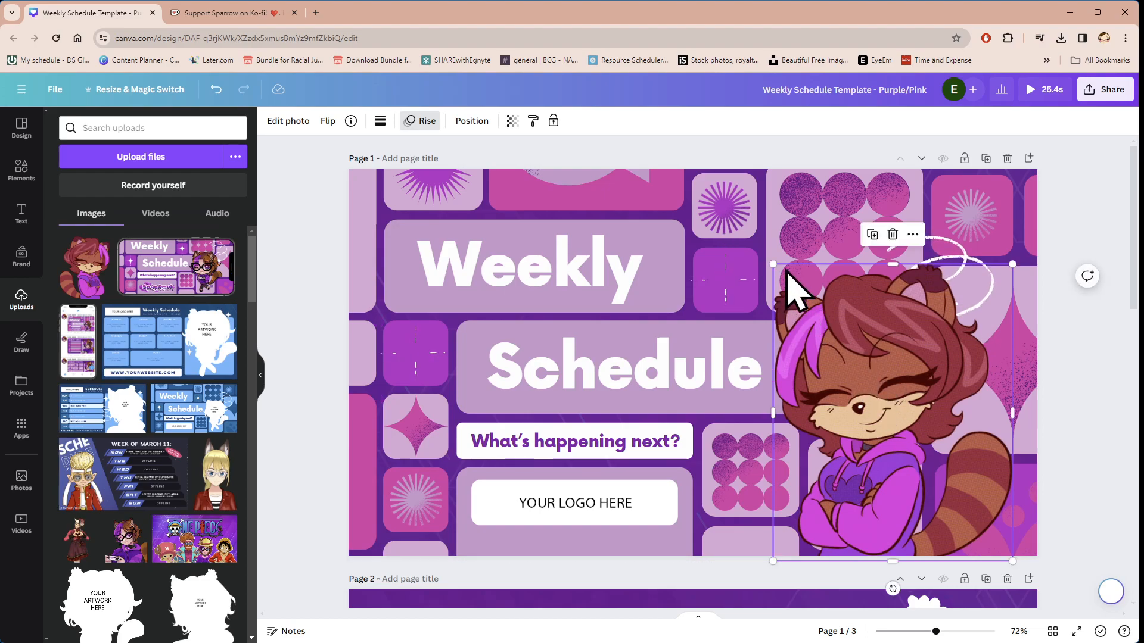
left_click_drag(772, 264, 766, 256)
left_click(1075, 407)
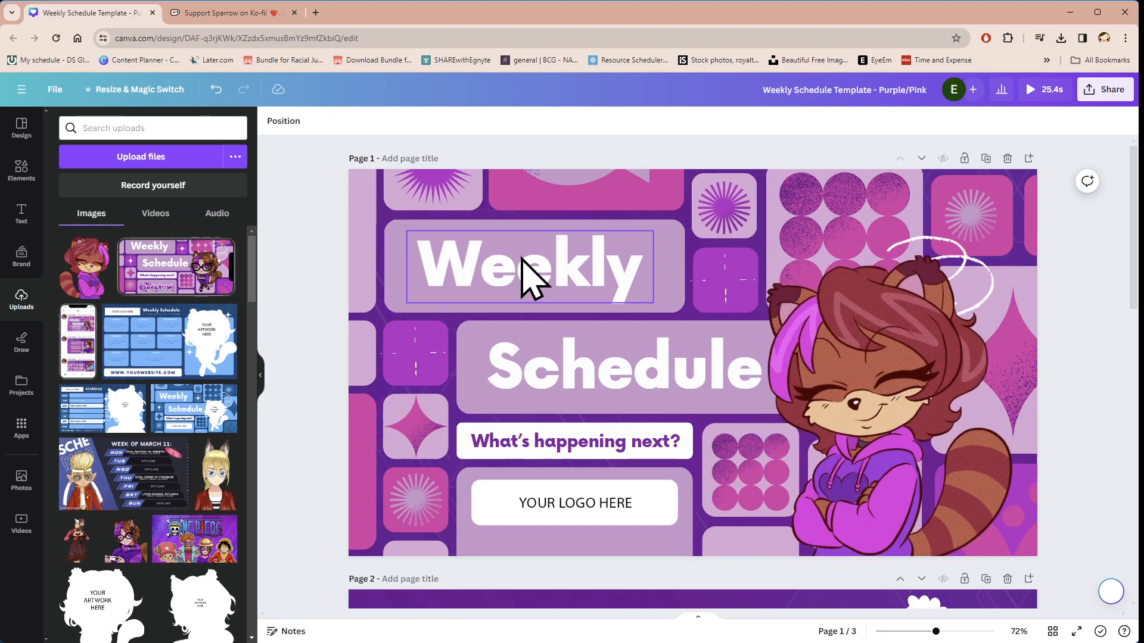
left_click(527, 277)
left_click(565, 347)
left_click(567, 438)
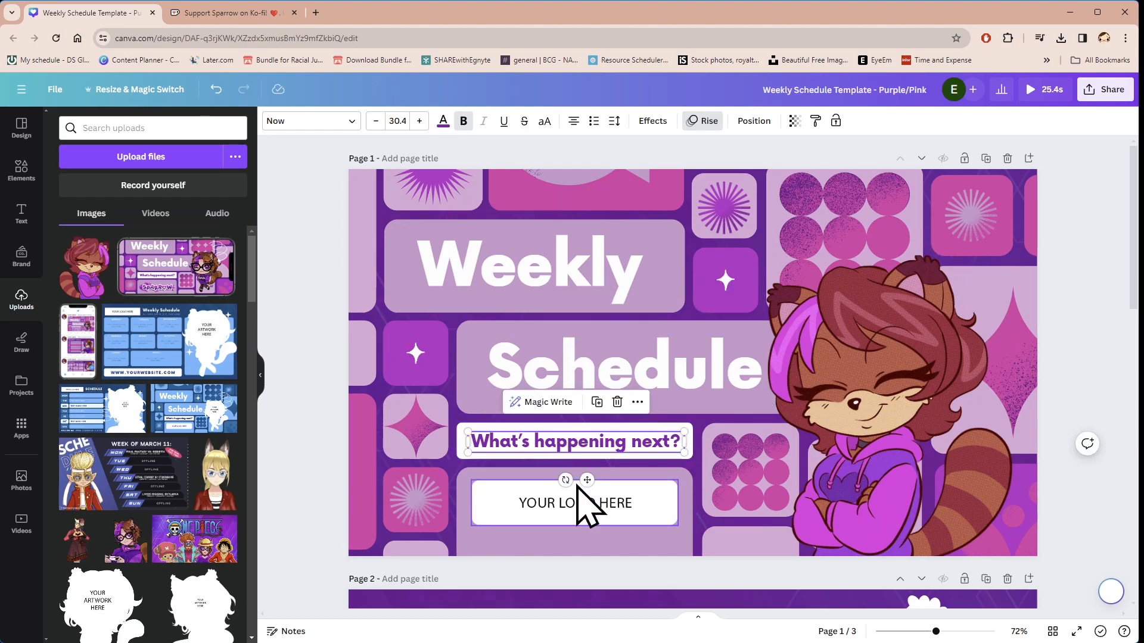
Step: Replace the "YOUR LOGO HERE" placeholder on page 1 with the uploaded Sparrow Plays logo
left_click(581, 502)
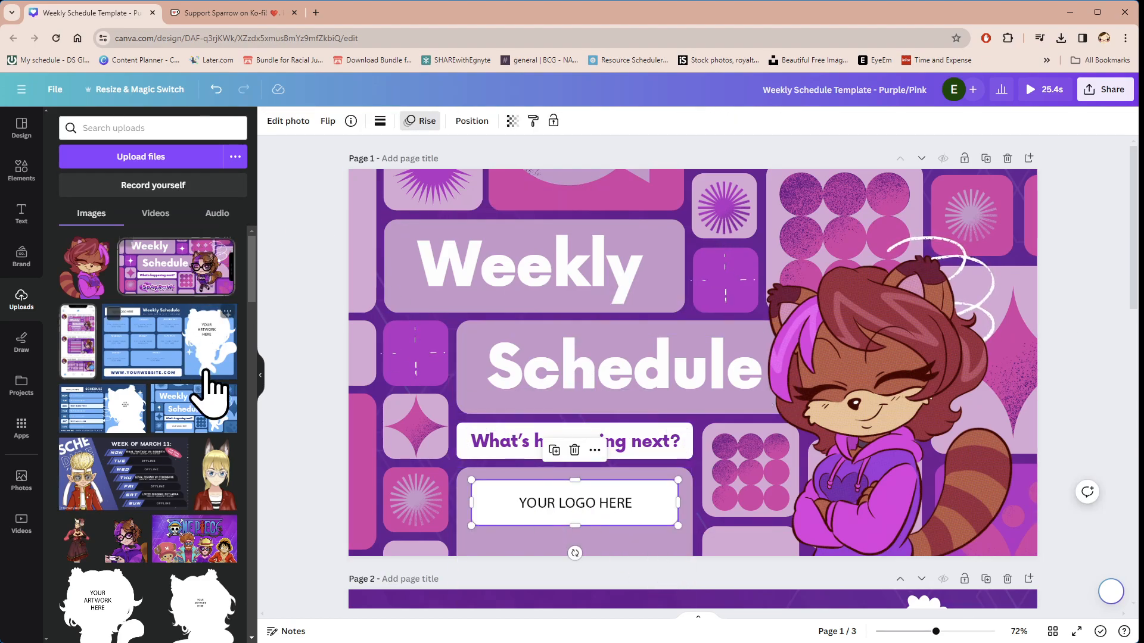
scroll(179, 399, "down", 5)
scroll(159, 391, "down", 10)
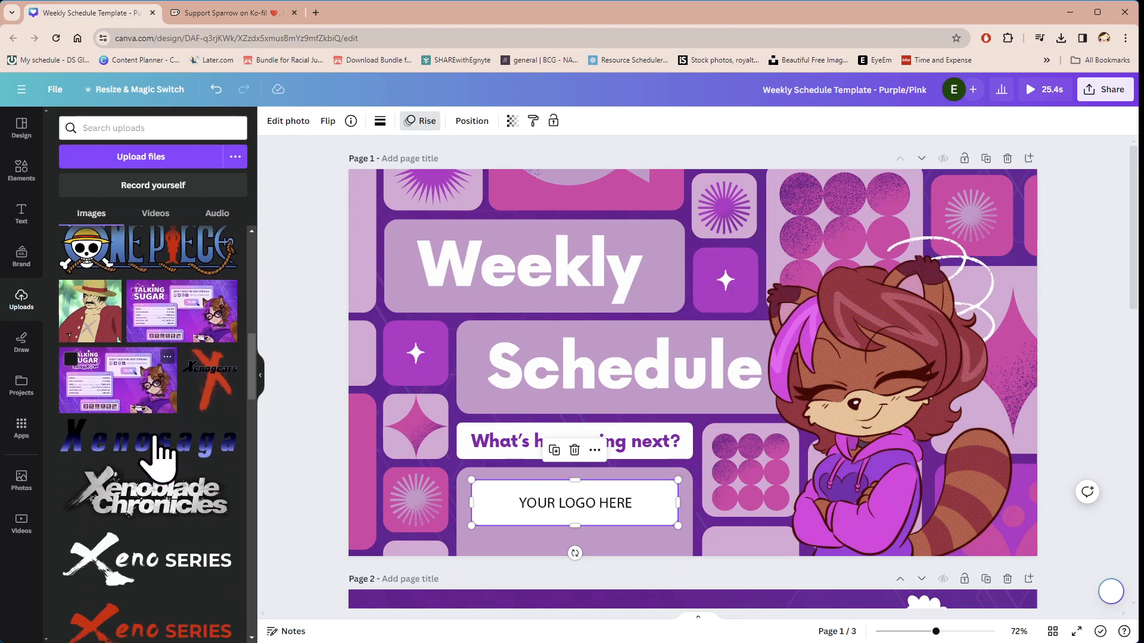
scroll(162, 462, "down", 10)
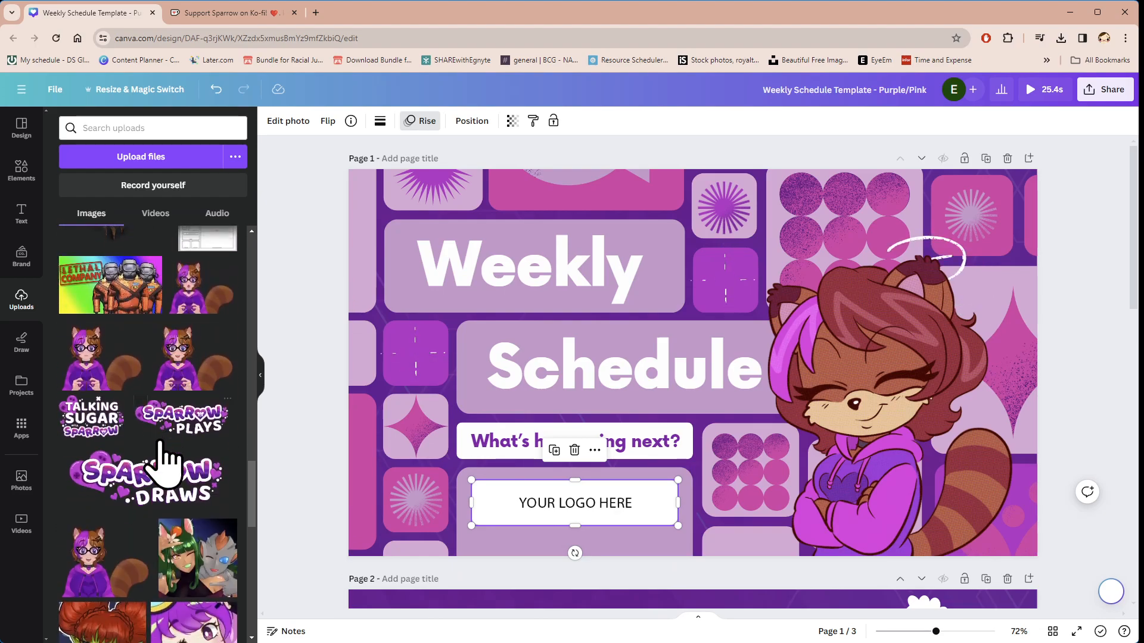
left_click_drag(178, 429, 524, 500)
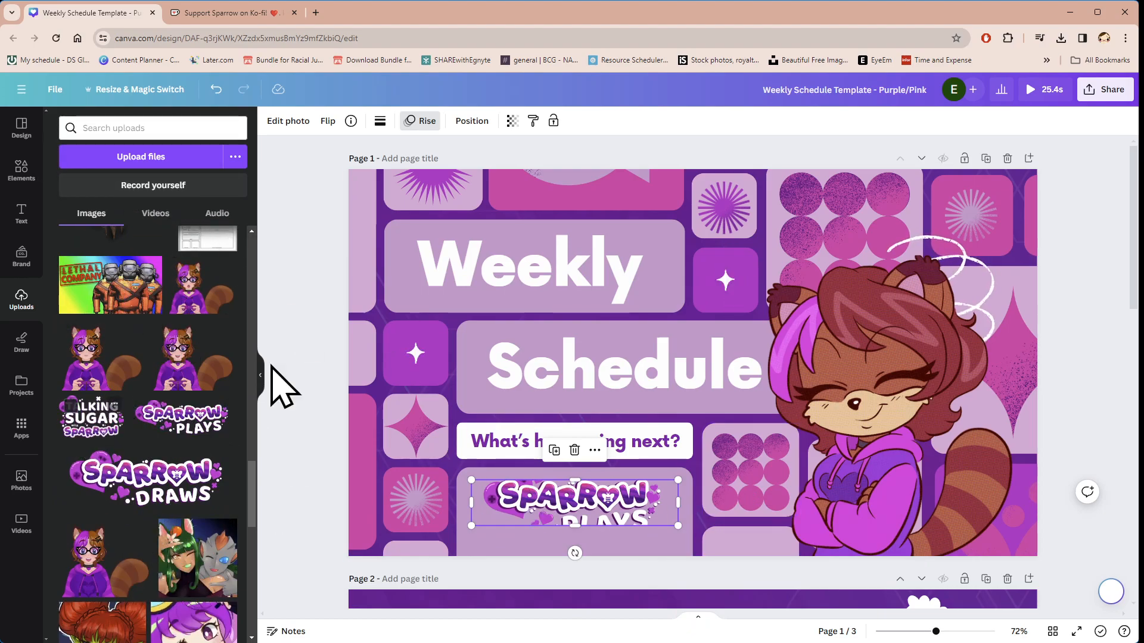
Step: Extend the page 1 logo's frame upward and downward to uncover the cropped artwork, and centre the logo in its panel
left_click_drag(589, 530, 575, 545)
left_click_drag(579, 479, 576, 463)
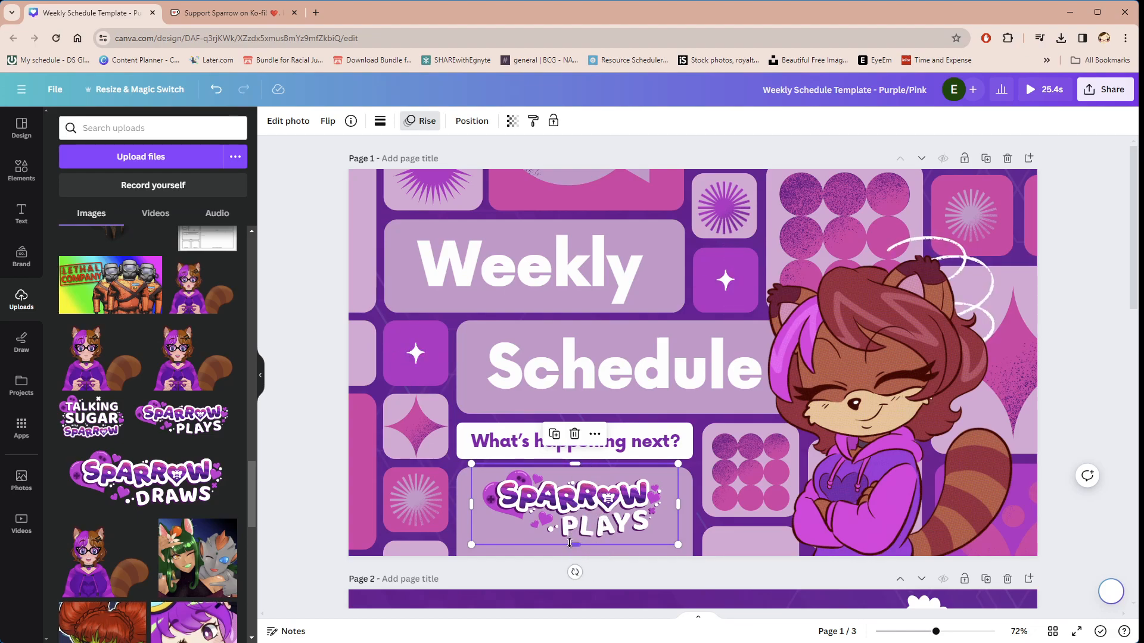
mouse_move(575, 547)
left_mouse_down()
mouse_move(572, 496)
mouse_move(575, 549)
left_mouse_up()
left_click_drag(570, 479, 566, 501)
left_click(1092, 414)
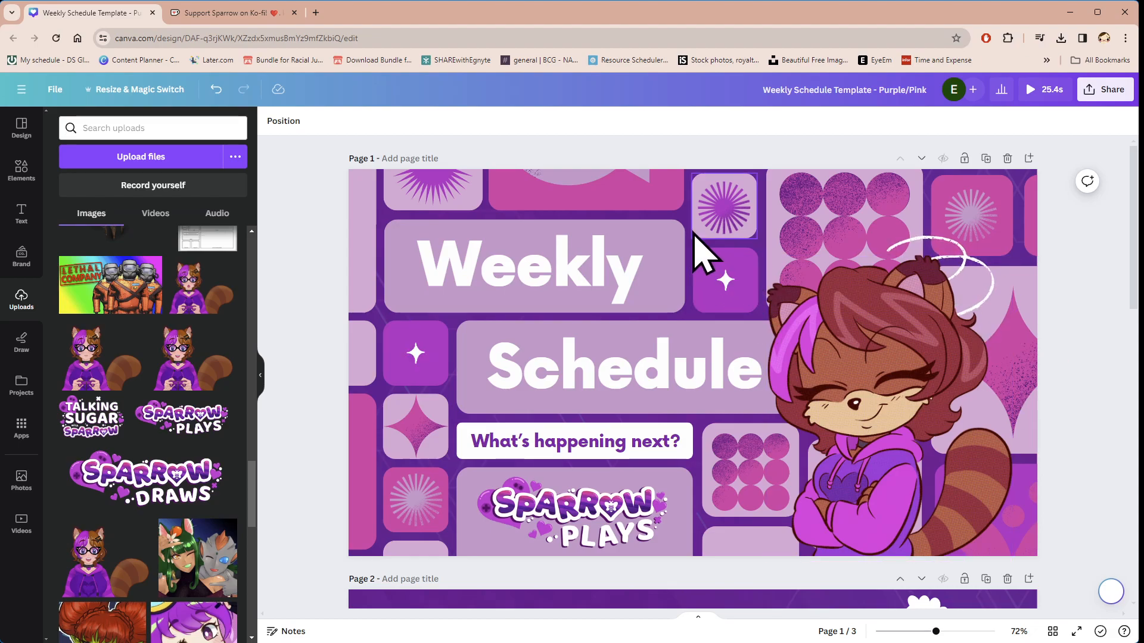
Step: Look over the schedule layouts on pages 2 and 3 of the template
scroll(703, 257, "down", 15)
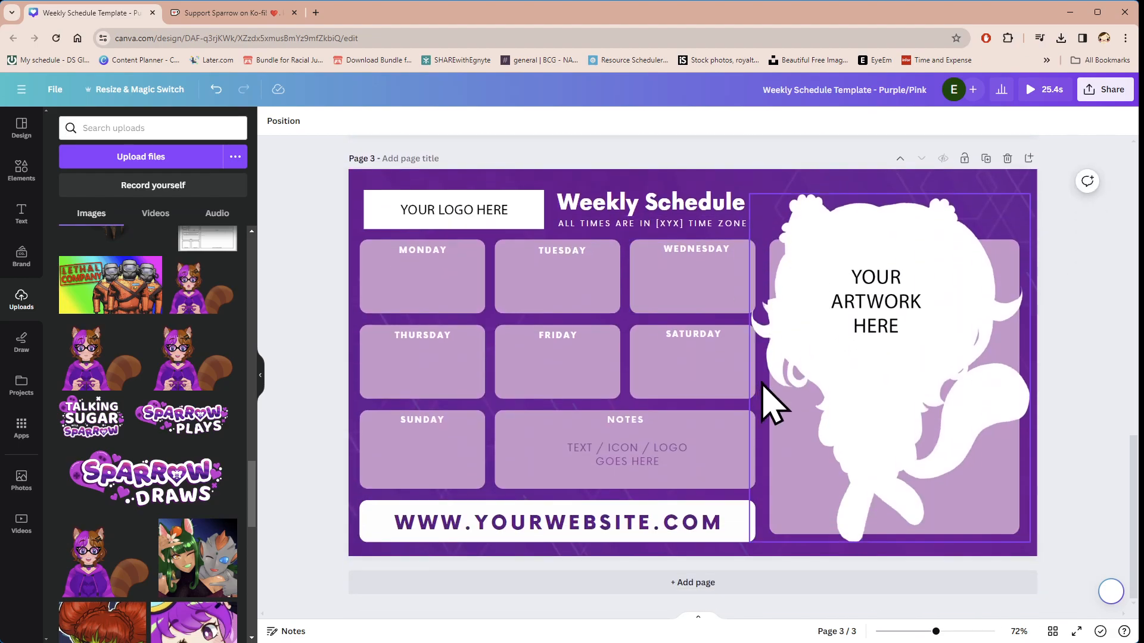
scroll(768, 405, "up", 15)
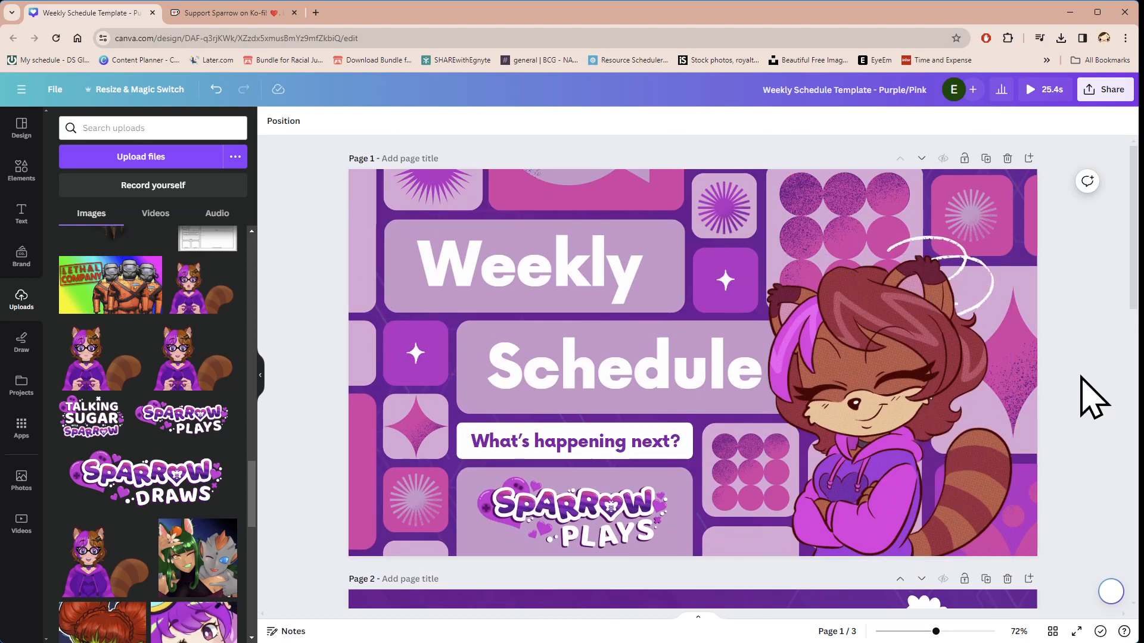
scroll(1084, 363, "down", 1)
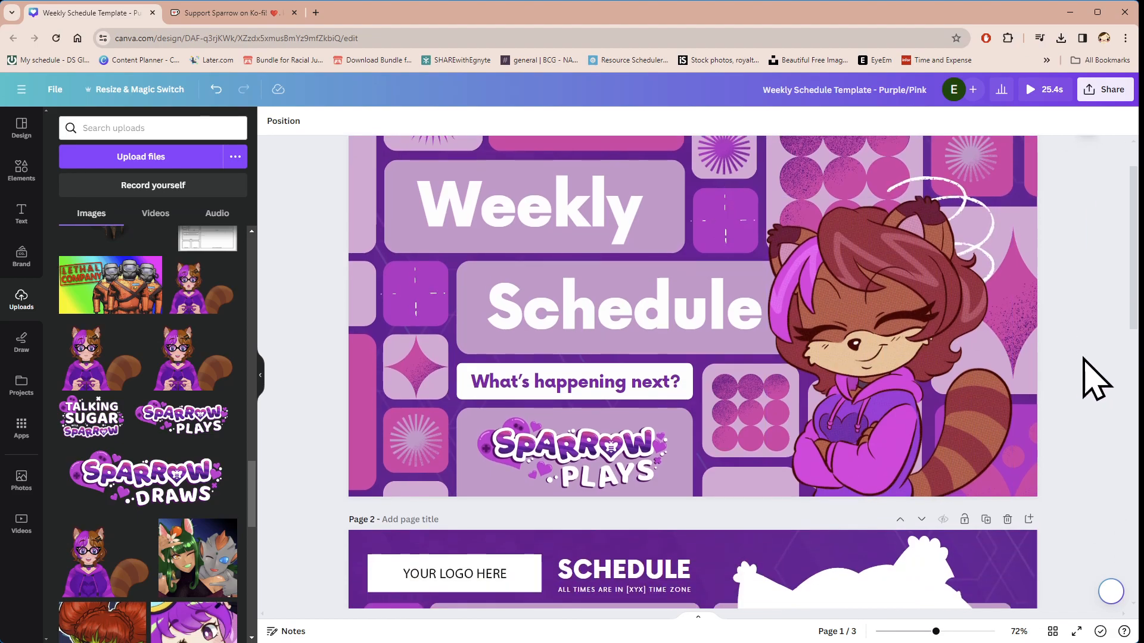
scroll(1093, 378, "down", 7)
scroll(1012, 530, "up", 2)
scroll(965, 489, "up", 6)
scroll(799, 357, "down", 7)
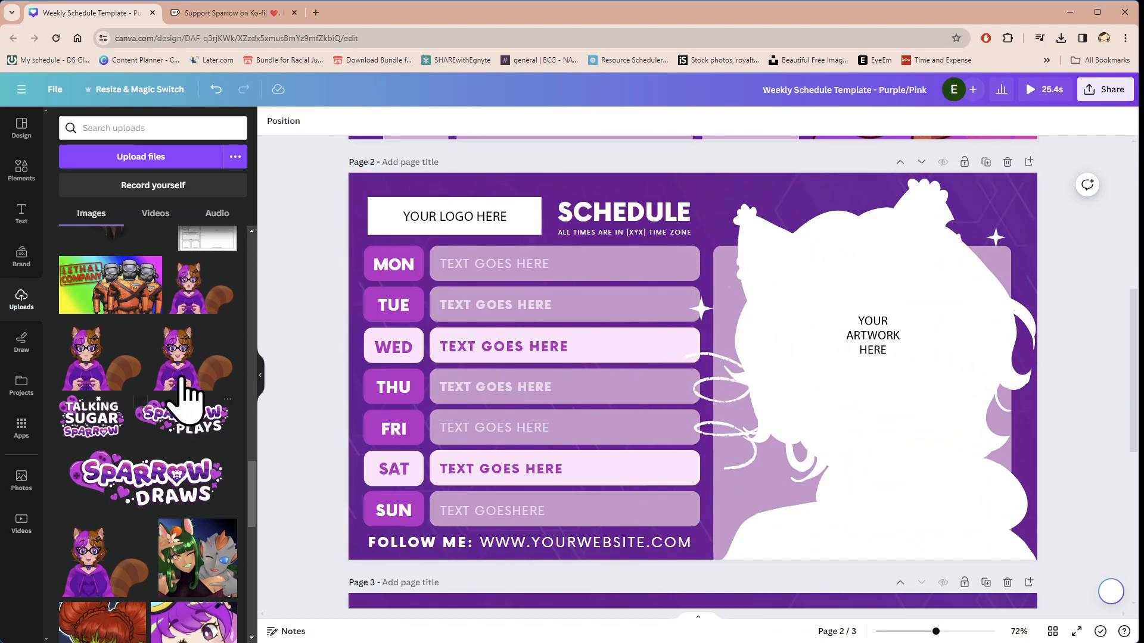
Step: Replace the page 2 artwork placeholder with the uploaded purple-hoodie character holding a game controller, undoing any accidental move of the sparkle
left_click_drag(179, 388, 752, 420)
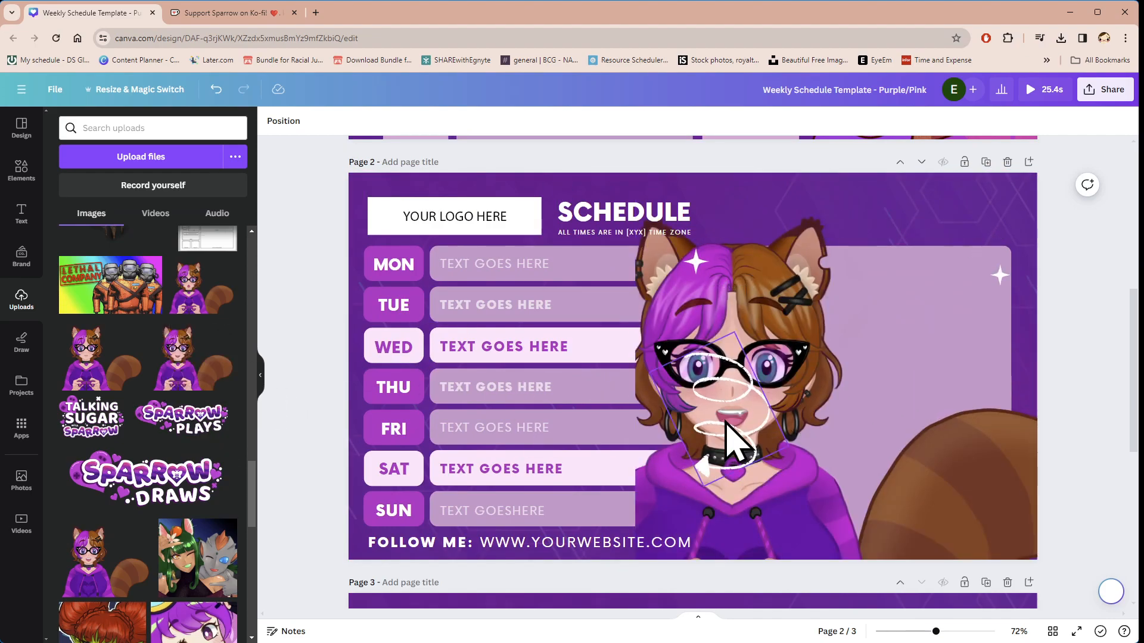
left_click_drag(734, 290, 781, 290)
key("ctrl+z")
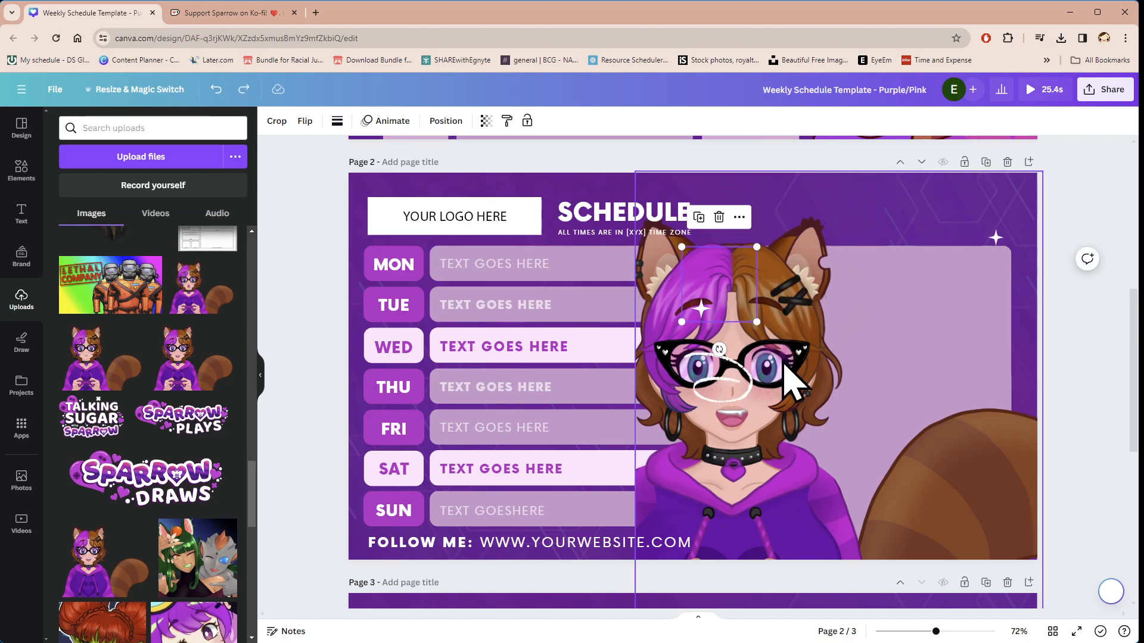
Step: Move the page 2 character off the schedule rows and onto the light purple artwork panel
left_click(790, 438)
left_click_drag(792, 441, 931, 493)
left_click_drag(770, 374, 677, 381)
left_click_drag(896, 402, 891, 384)
left_click_drag(831, 254, 828, 312)
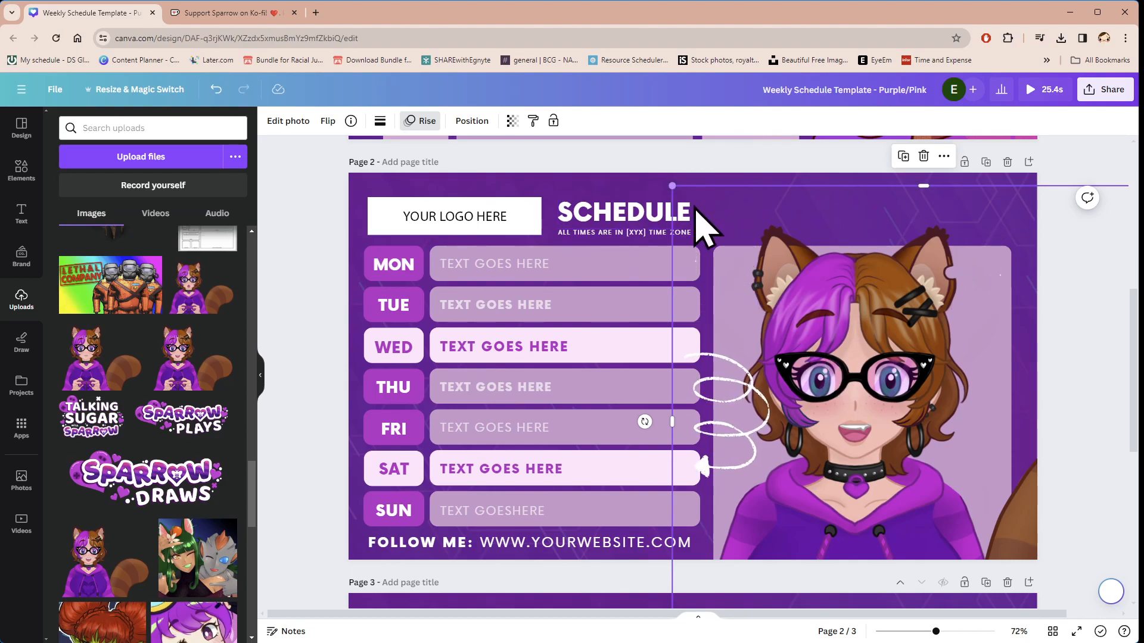
Step: Scale down the page 2 character and centre it over the artwork panel so the game controller shows above the page edge
left_click_drag(673, 188, 757, 266)
left_click_drag(905, 403, 852, 316)
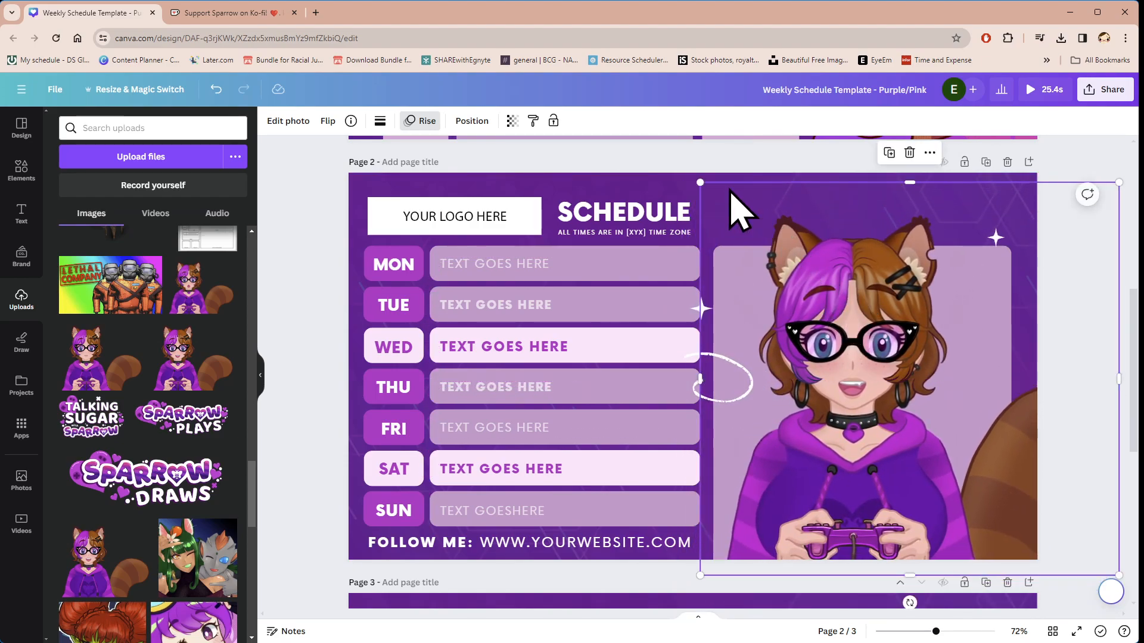
left_click_drag(700, 183, 677, 161)
left_click_drag(848, 300, 873, 310)
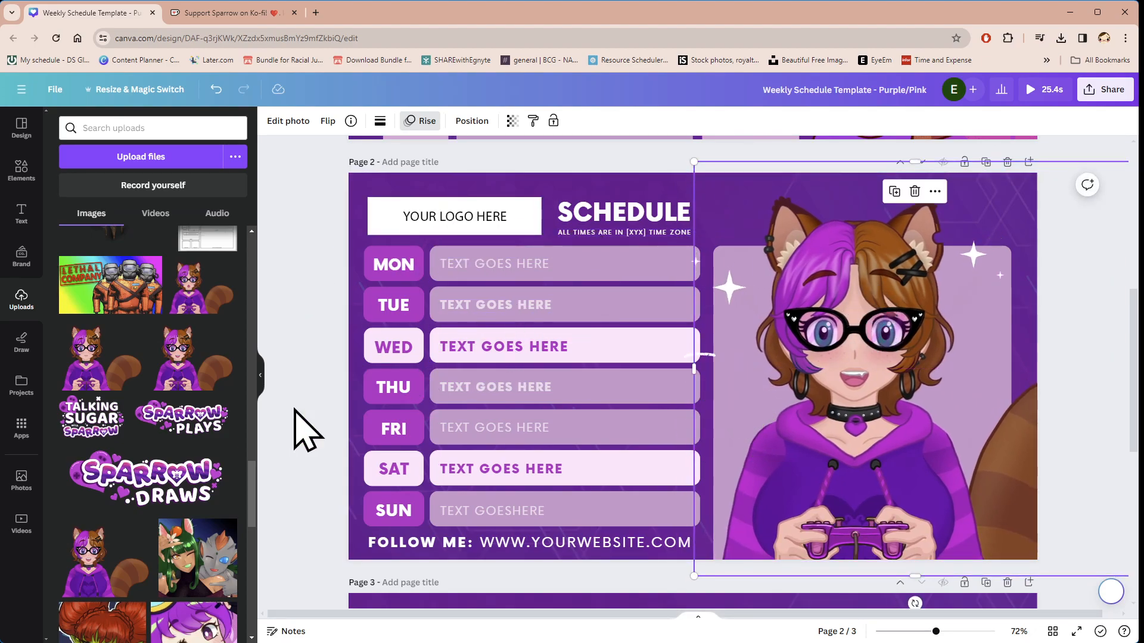
Step: Replace the page 2 logo placeholder with the Sparrow Plays logo and extend its frame to show the whole logo
left_click_drag(178, 446, 461, 185)
left_click(463, 197)
left_click(452, 210)
mouse_move(455, 232)
left_mouse_down()
mouse_move(457, 244)
mouse_move(467, 220)
left_mouse_up()
left_click(340, 263)
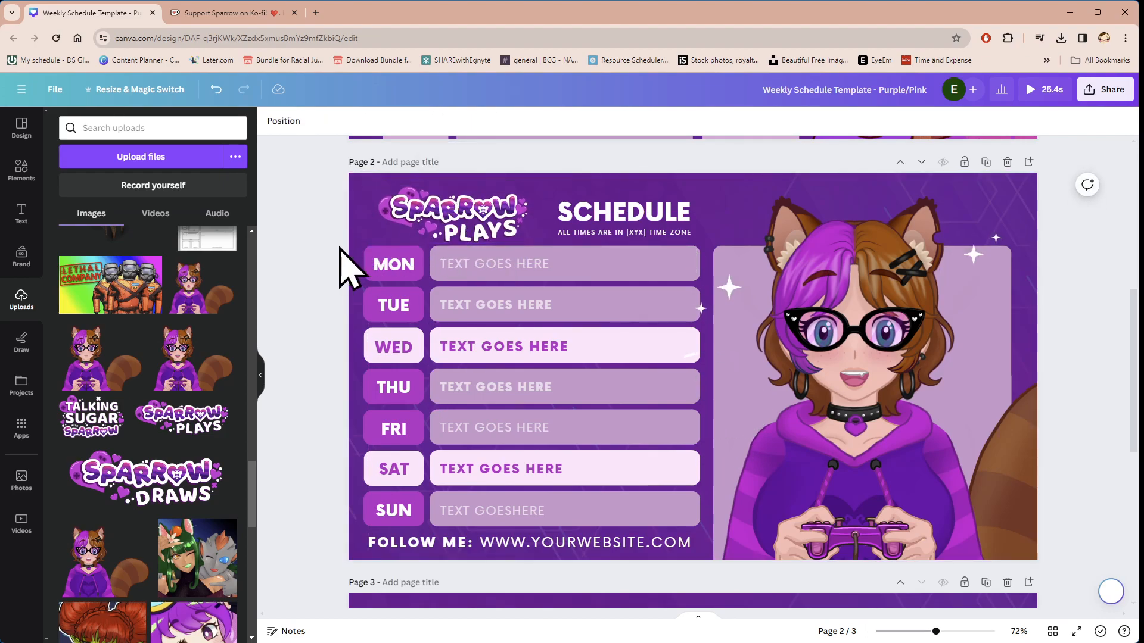
Step: Enlarge the page 2 "SCHEDULE" heading and its time zone line together, extending them toward the logo
left_click(620, 221)
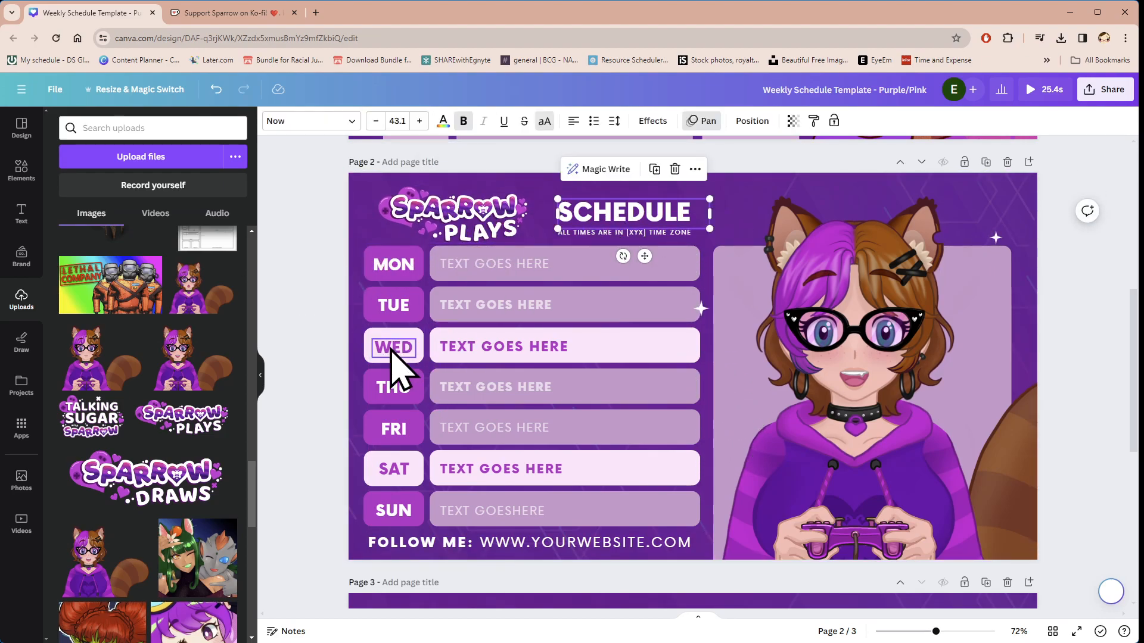
left_click(581, 231, "shift")
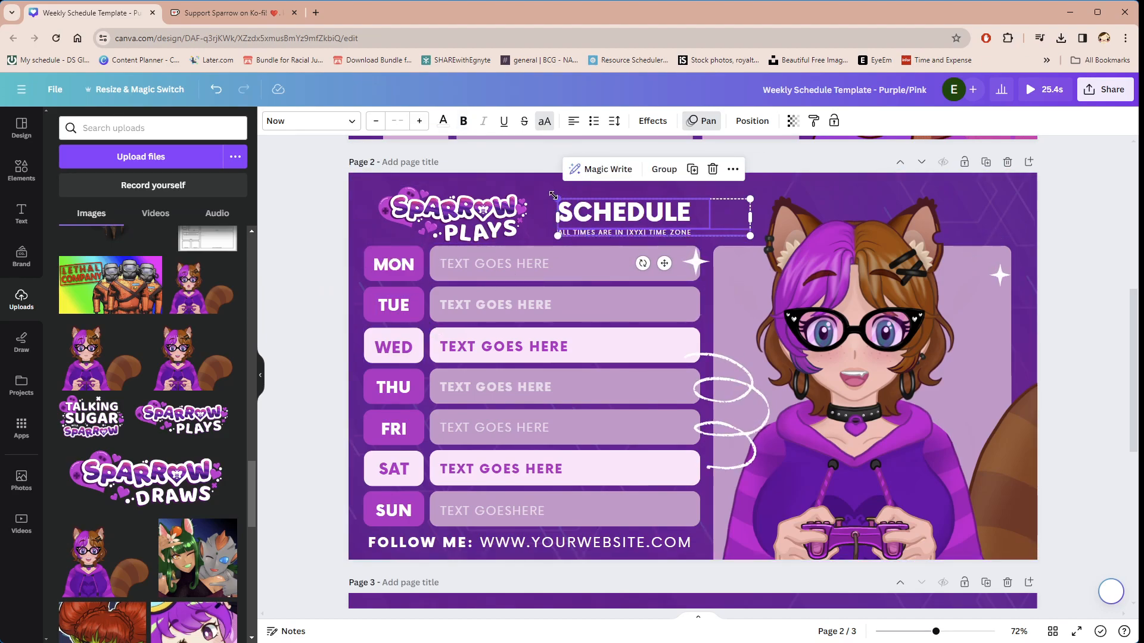
left_click_drag(558, 198, 542, 195)
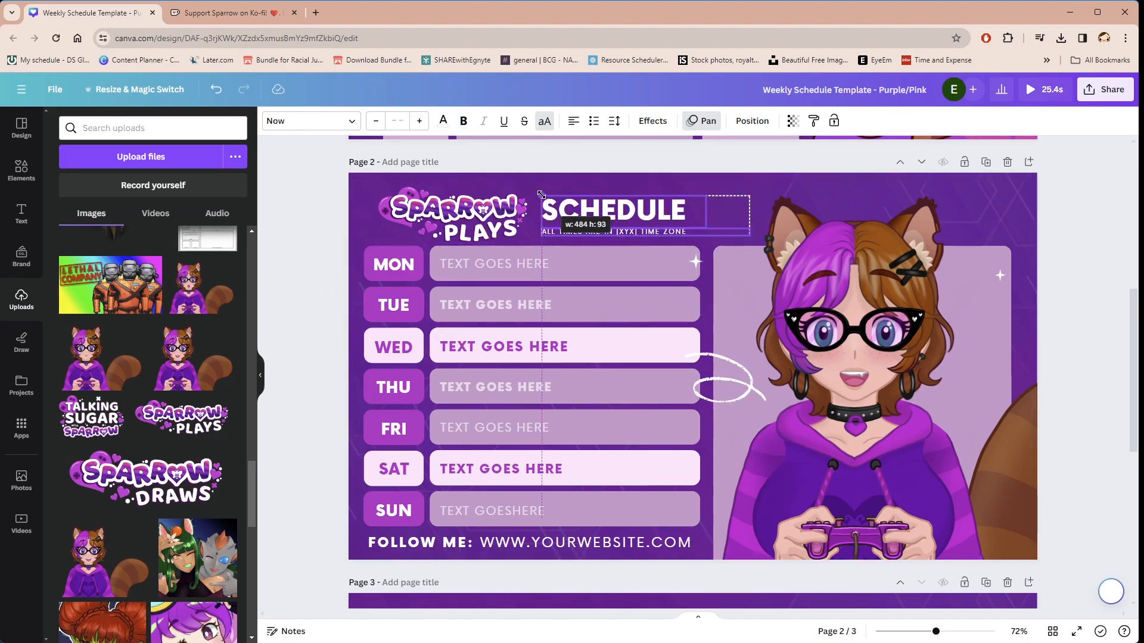
left_click(331, 298)
Step: Change the Monday entry text on page 2 to "PLAYING GAMES"
left_click(508, 263)
left_click(506, 264)
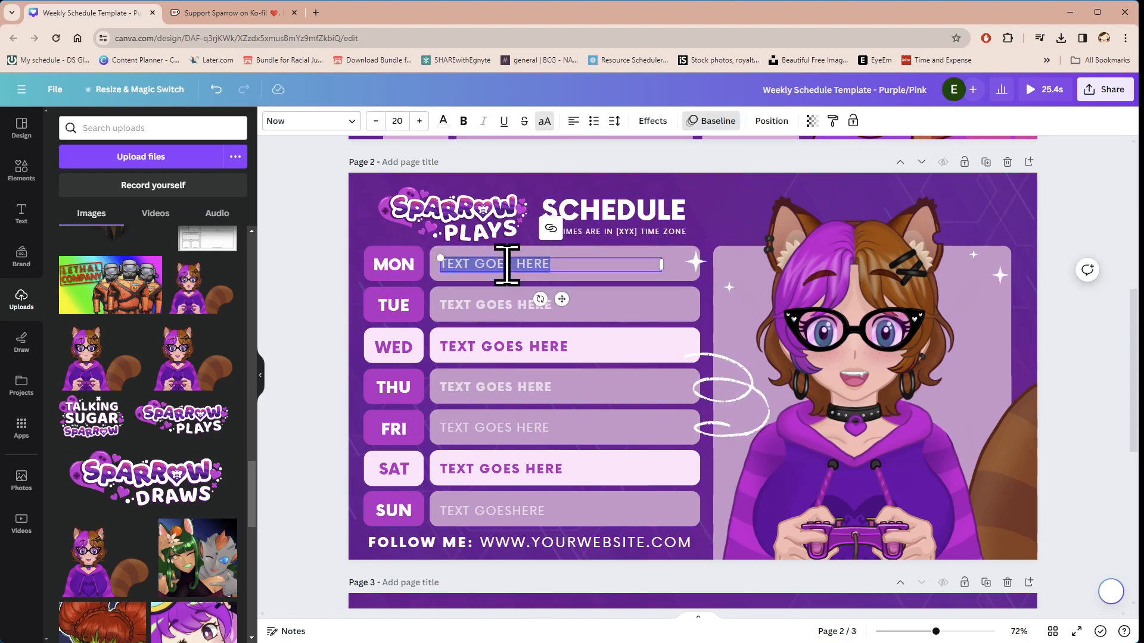
type("PLAYING GAMES")
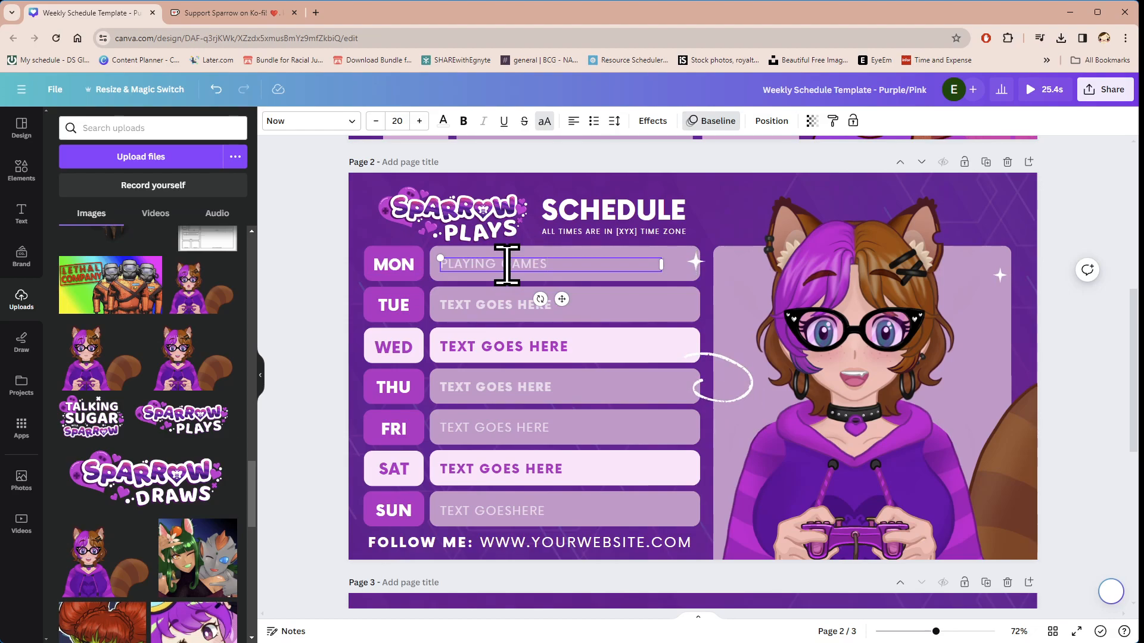
left_click(347, 276)
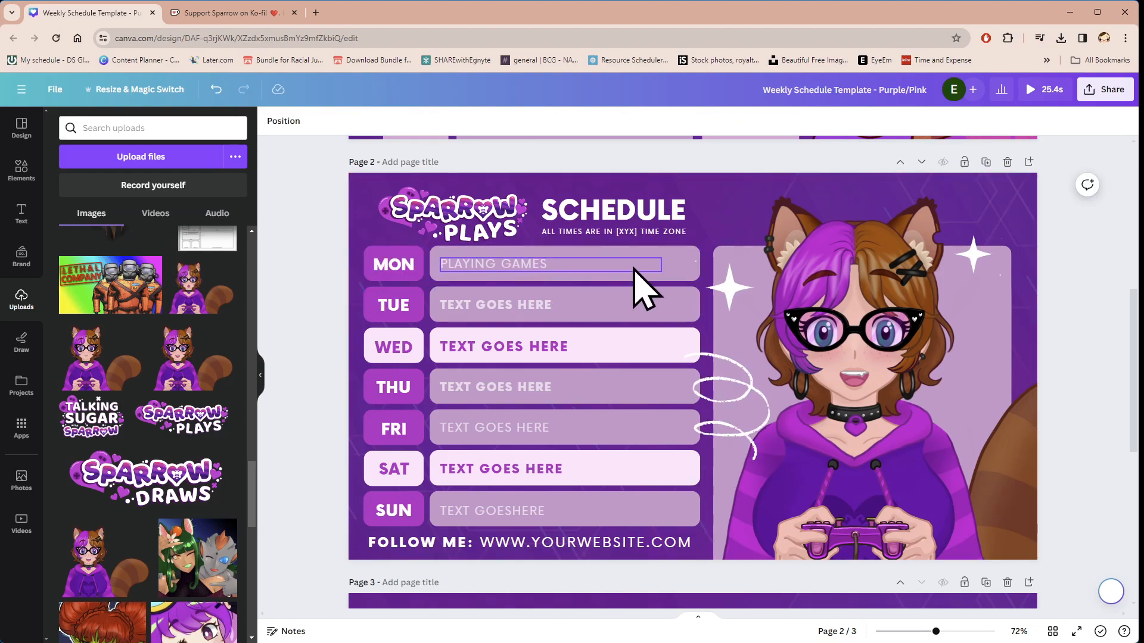
Step: Change the fill of the Monday text bar on page 2 to white from the document colors
left_click(651, 256)
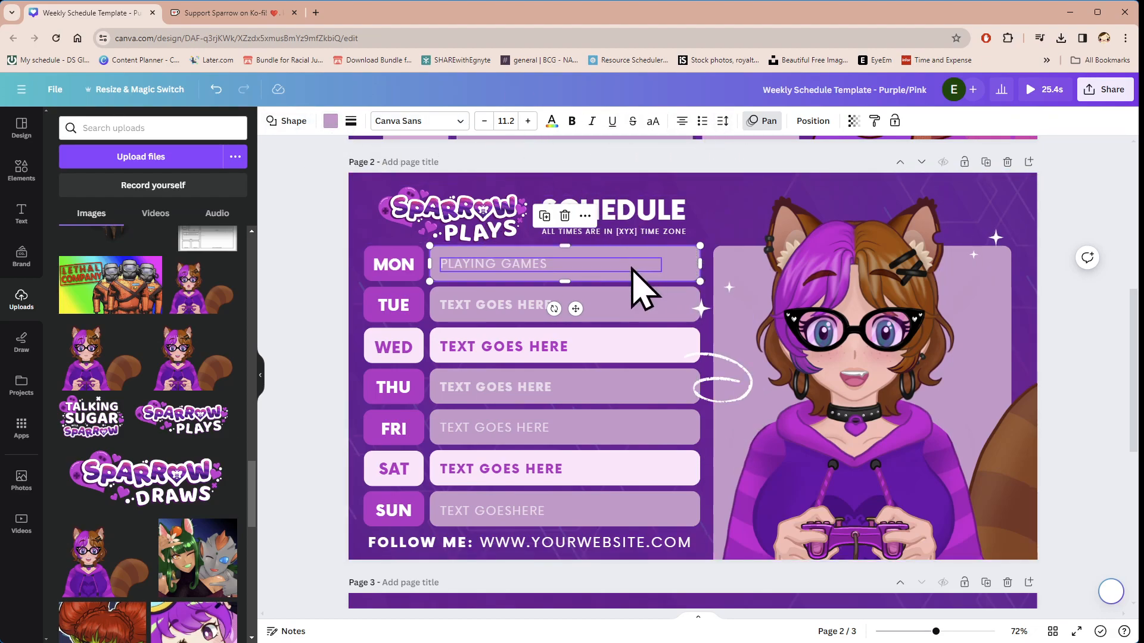
left_click(330, 121)
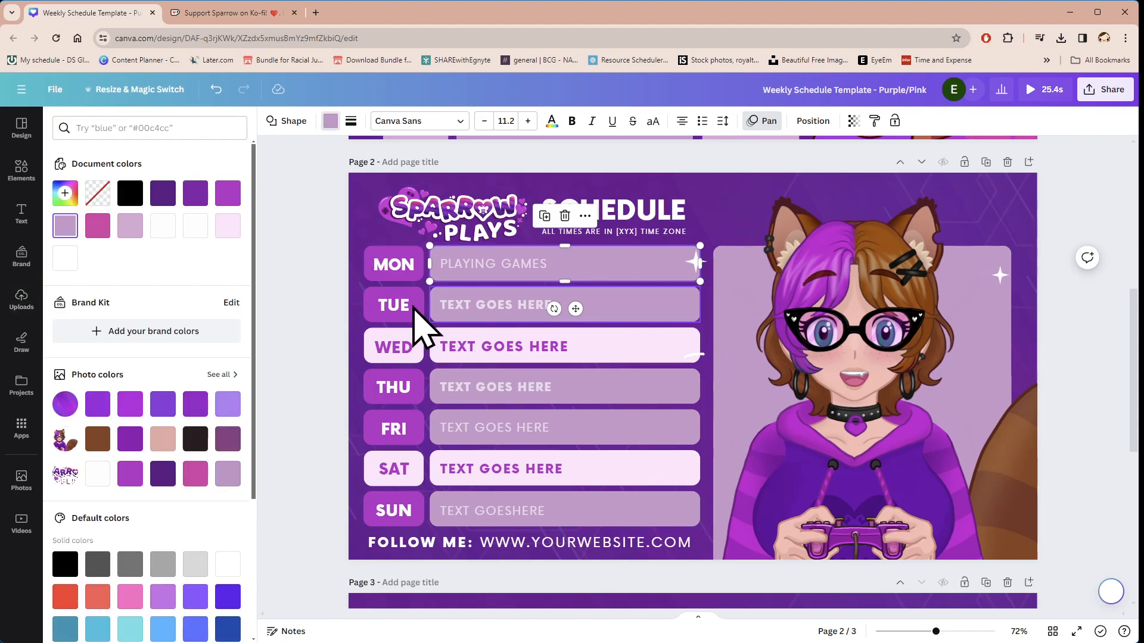
left_click(195, 225)
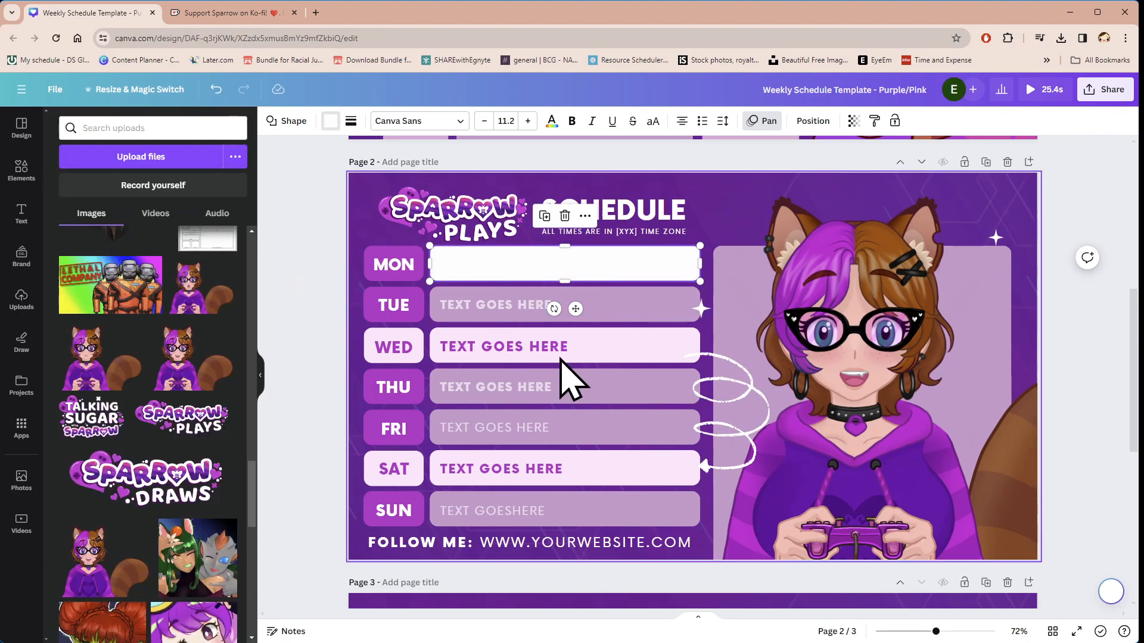
Step: Change the color of the Monday "PLAYING GAMES" text on page 2 to dark purple from the document colors
double_click(467, 265)
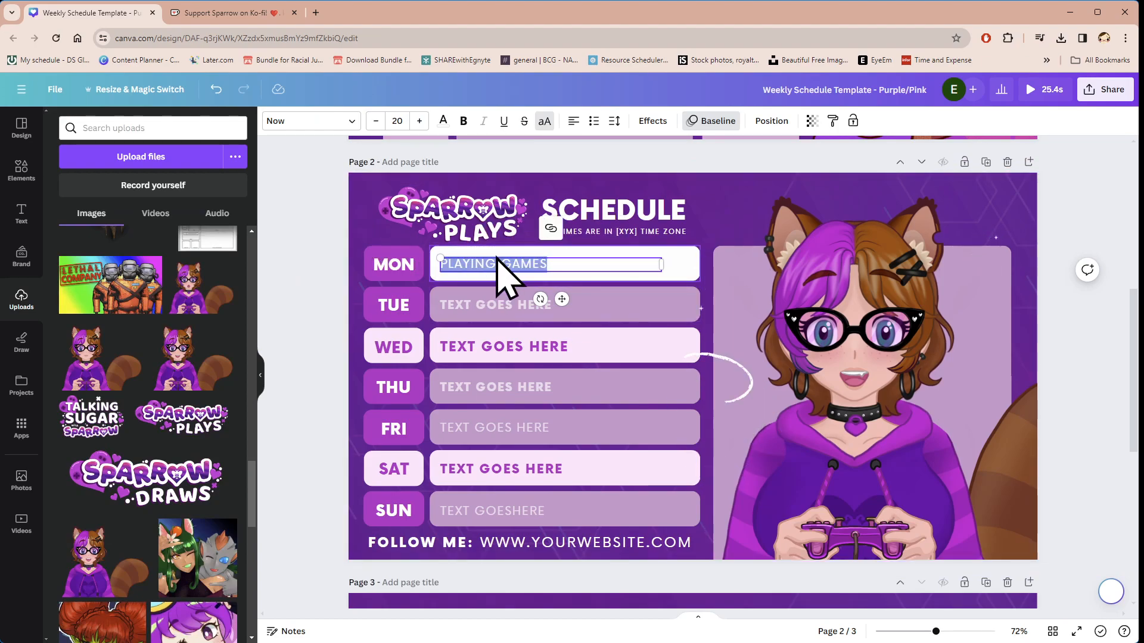
left_click(294, 260)
left_click(500, 268)
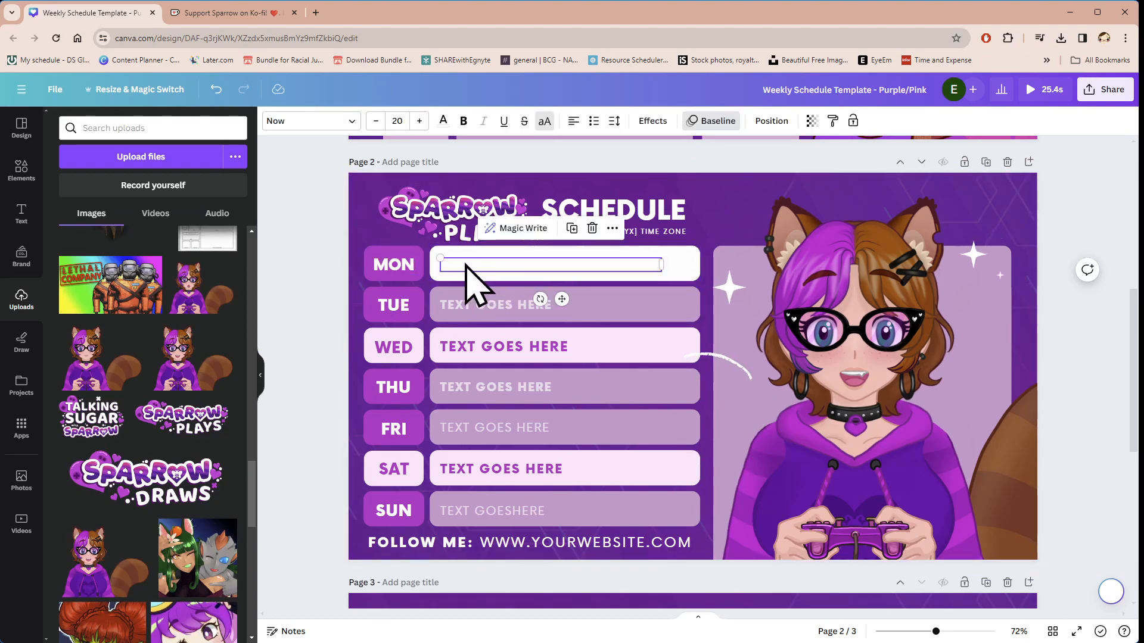
left_click(479, 266)
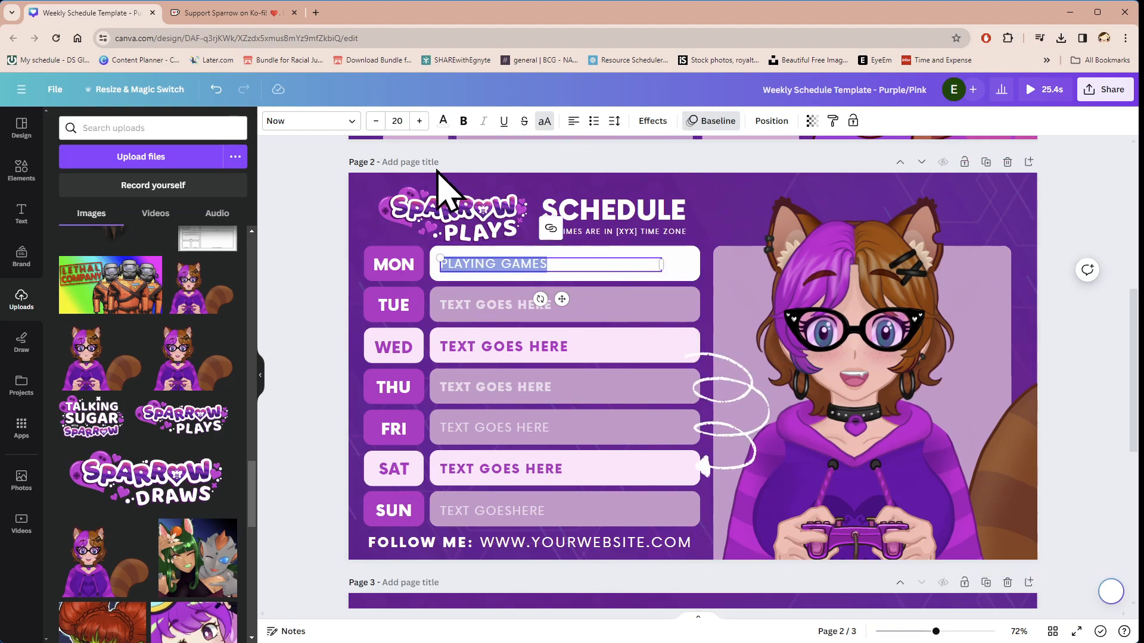
left_click(443, 121)
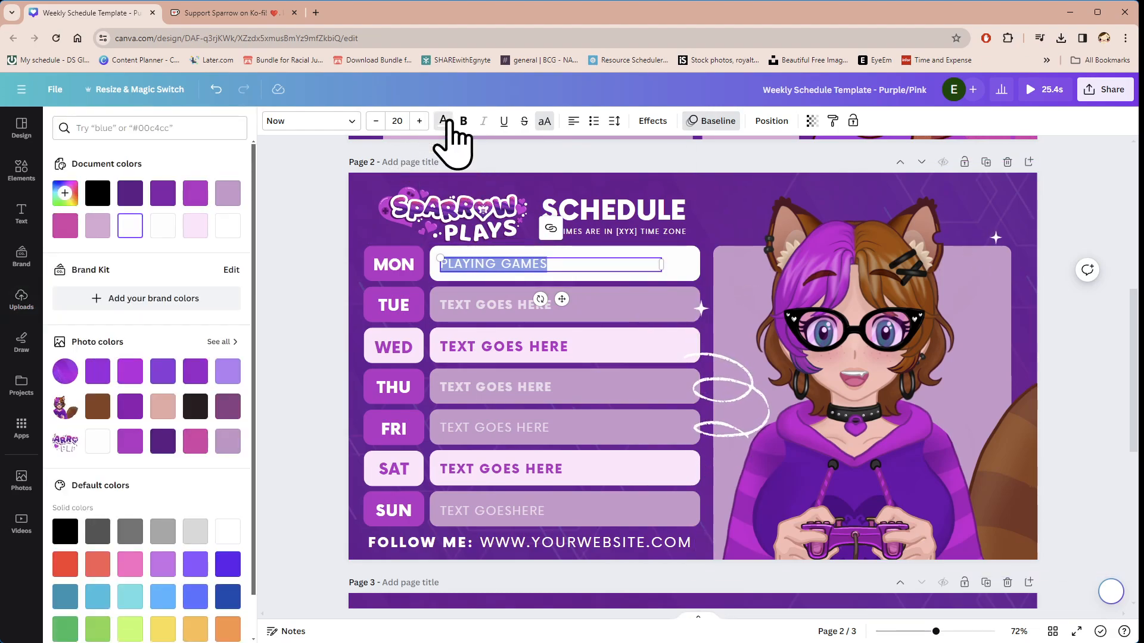
left_click(130, 192)
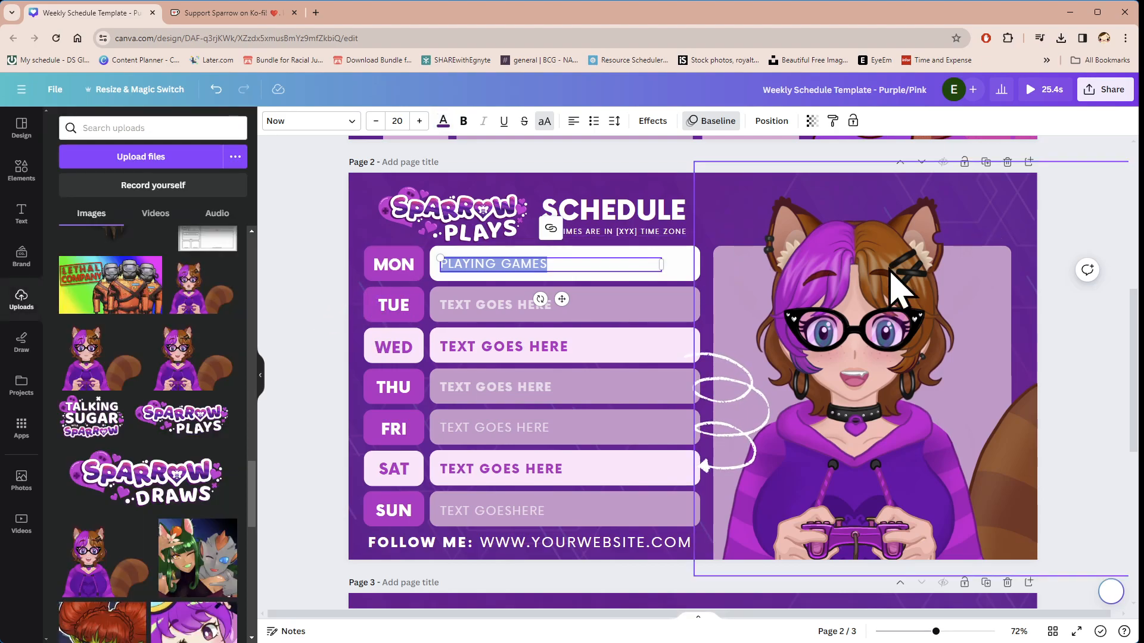
left_click(334, 295)
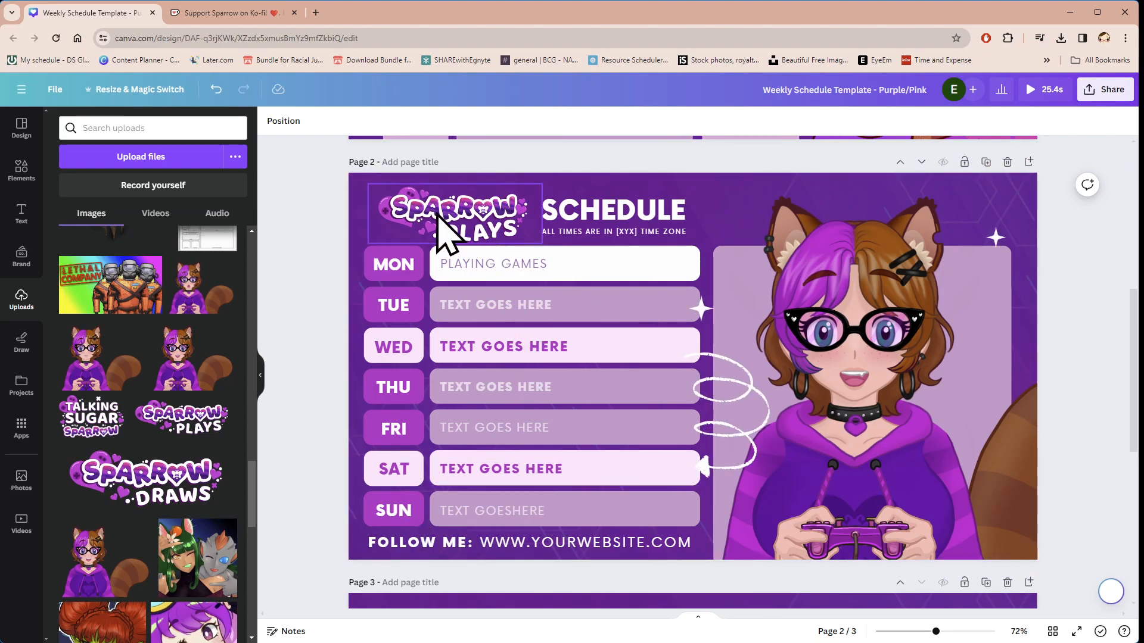
Step: Shift the sparkles beside the page 2 character slightly to the right and delete the white looping arrow
mouse_move(727, 279)
left_mouse_down()
mouse_move(748, 242)
mouse_move(743, 275)
left_mouse_up()
left_click(759, 408)
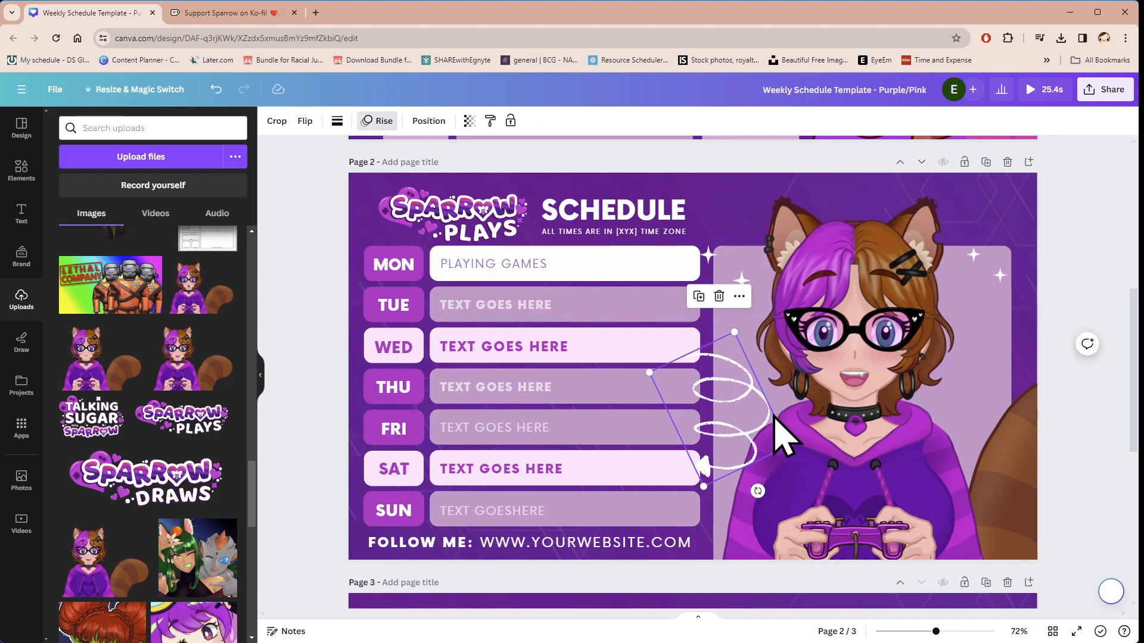
left_click(751, 422)
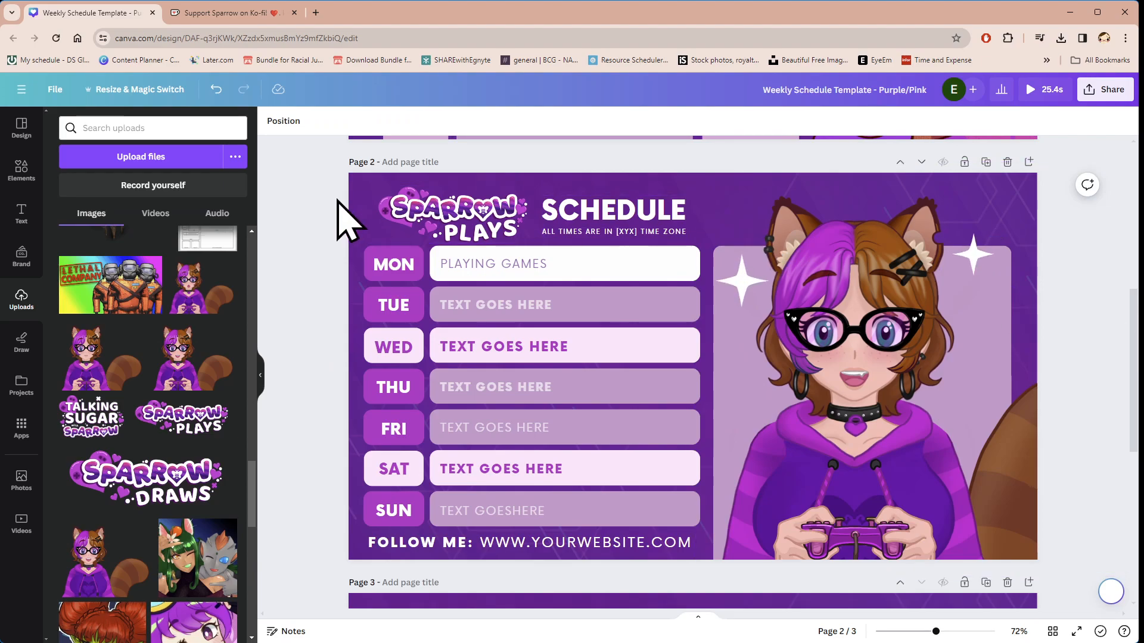
Step: Fill the page 3 artwork placeholder with the uploaded hoodie character, then enlarge and position it over the light purple panel
scroll(651, 280, "down", 6)
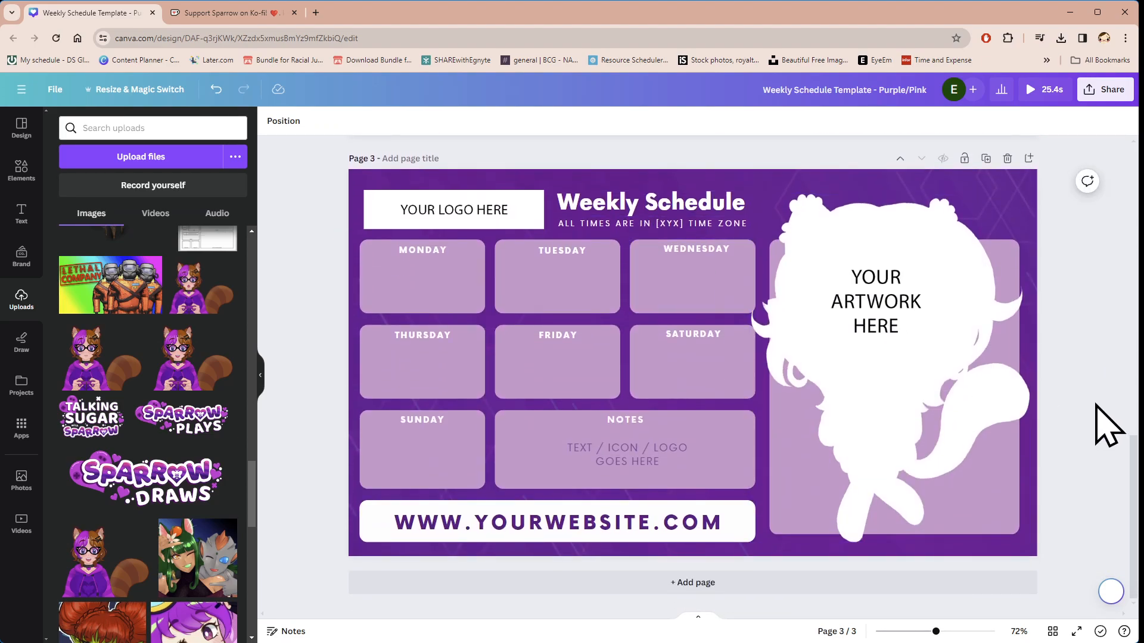
scroll(159, 378, "down", 2)
left_click_drag(115, 455, 793, 316)
left_click(834, 358)
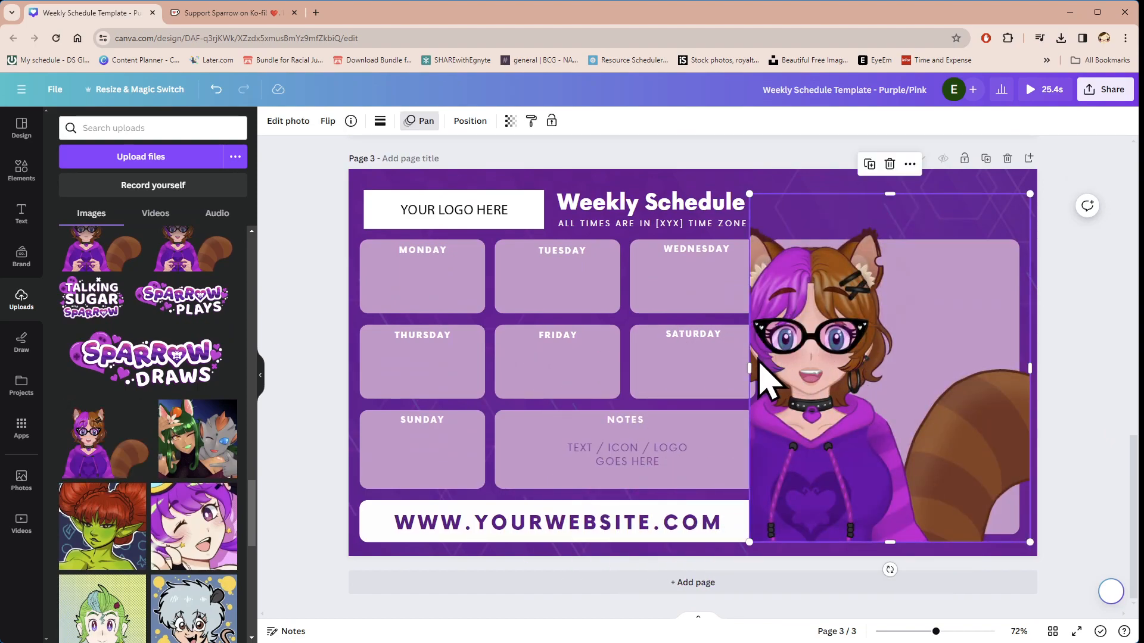
left_click_drag(727, 362, 625, 381)
left_click_drag(796, 409, 893, 398)
left_click_drag(882, 334, 876, 319)
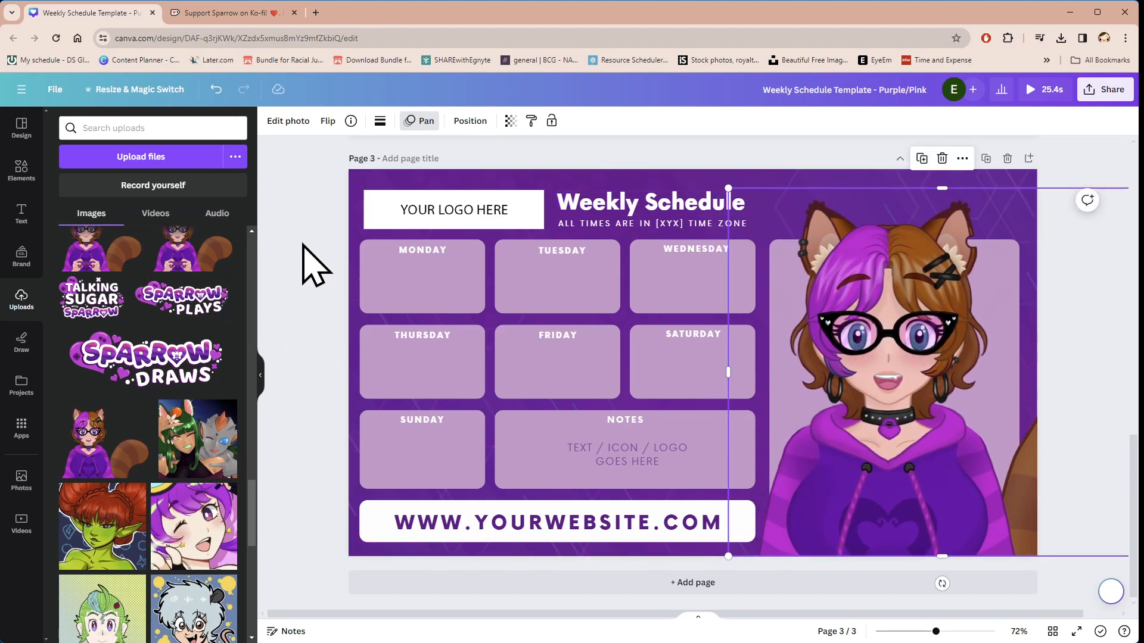
left_click(312, 263)
Step: Replace the page 3 logo placeholder with the Sparrow Draws logo and extend its frame to show the whole logo
mouse_move(179, 342)
left_mouse_down()
mouse_move(166, 383)
mouse_move(477, 224)
mouse_move(455, 235)
left_mouse_up()
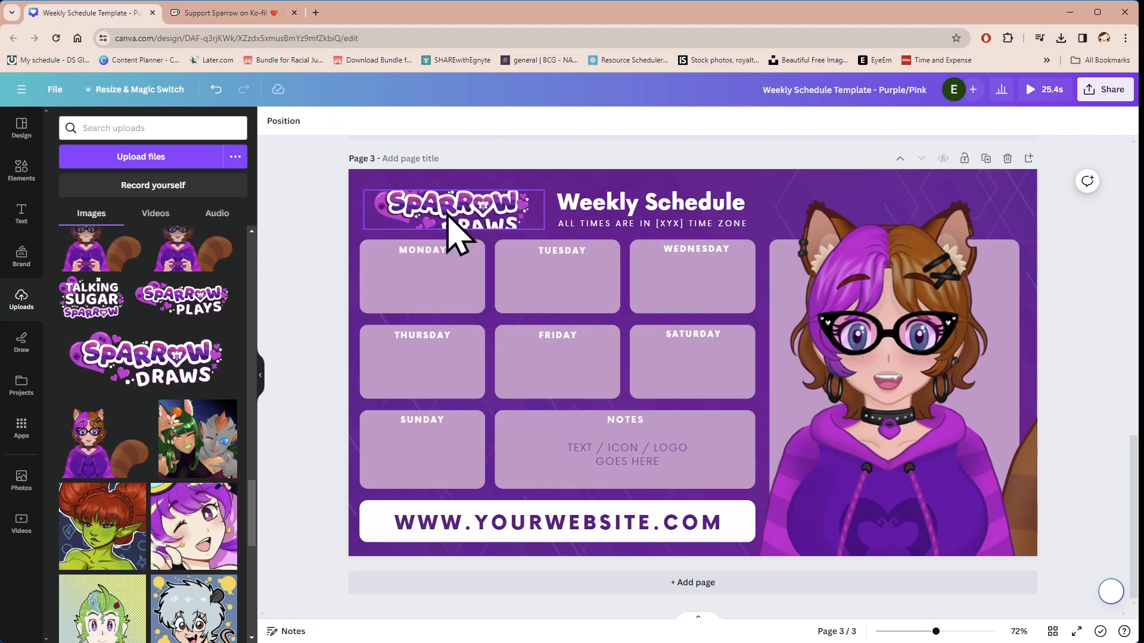
left_click_drag(458, 190, 458, 177)
left_click_drag(453, 230, 483, 209)
left_click(646, 205)
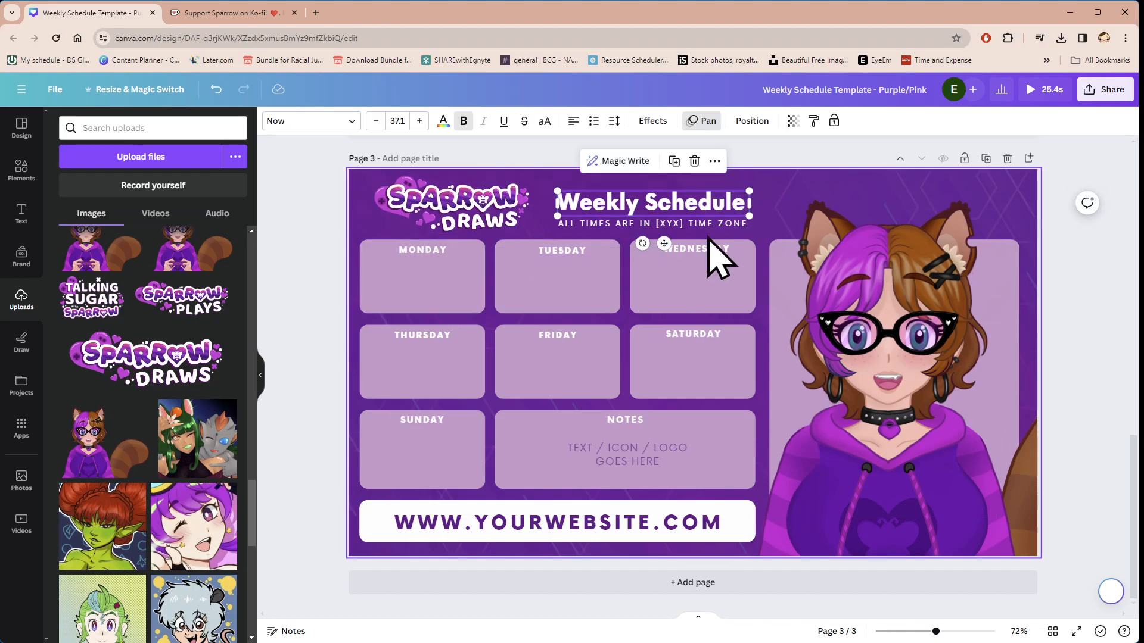
left_click(373, 307)
left_click(614, 450)
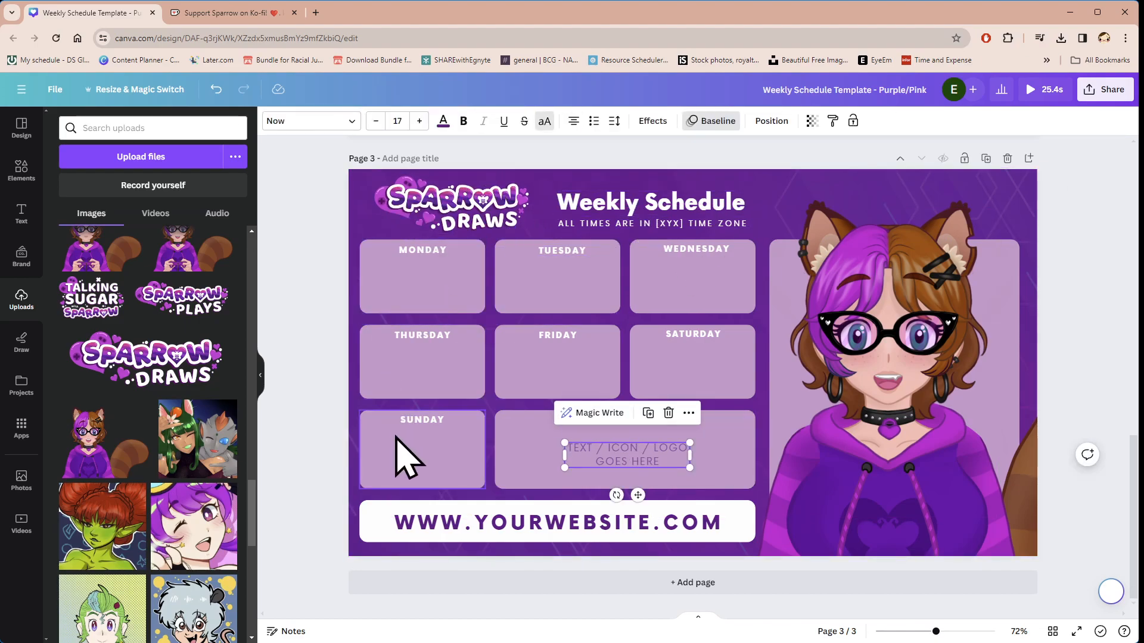
left_click(401, 455)
Step: Duplicate the placeholder text from the page 3 Notes box and place the copy in the Friday box
left_click(630, 462)
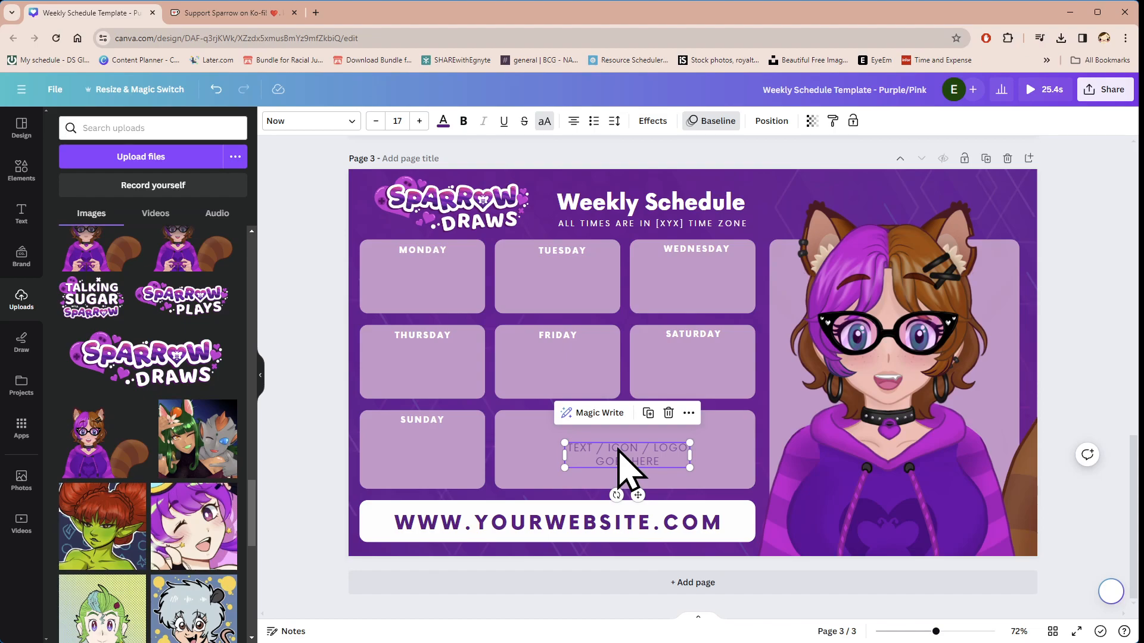
key("ctrl+d")
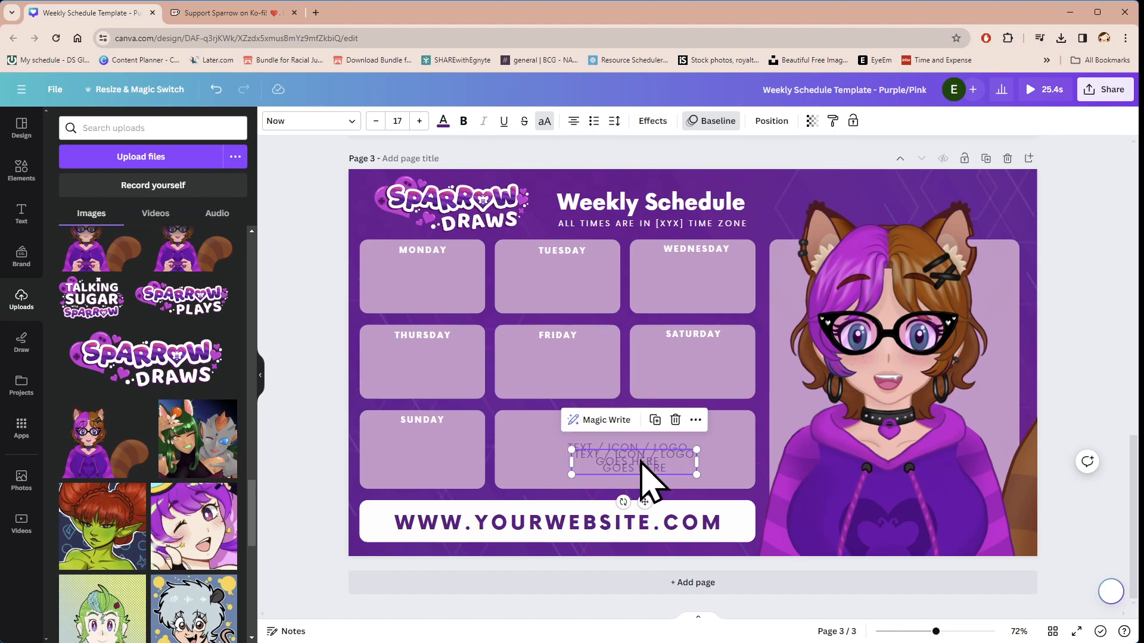
left_click_drag(640, 467, 565, 373)
Step: Change the Friday box text to "TEXT GOES HERE" and center it beneath the day label
double_click(544, 372)
left_click(543, 372)
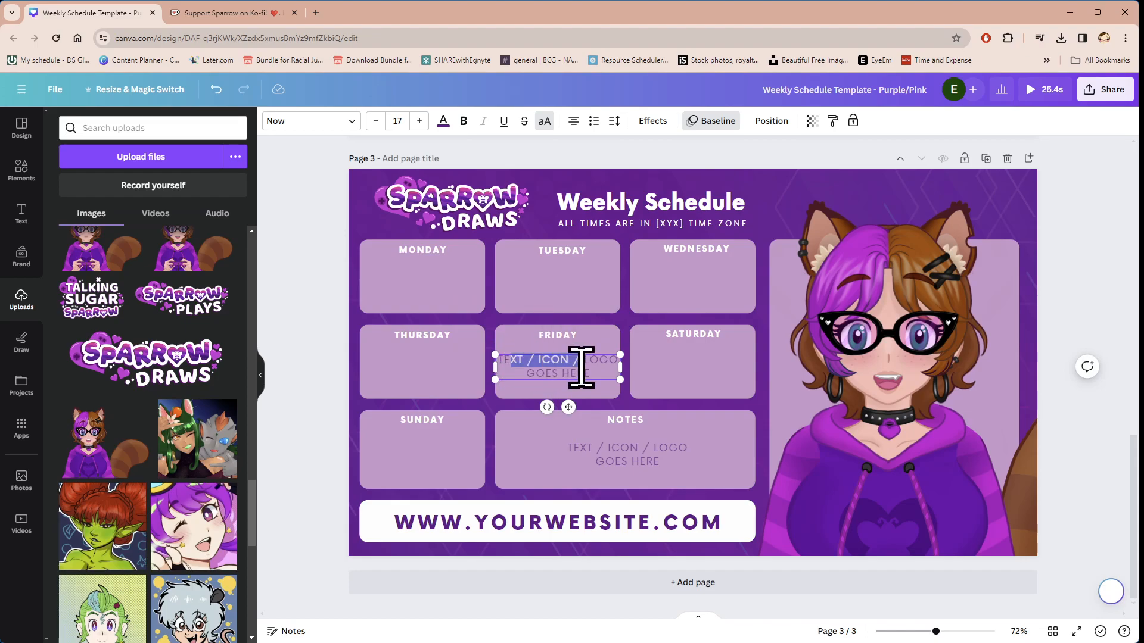
left_click_drag(571, 366, 606, 372)
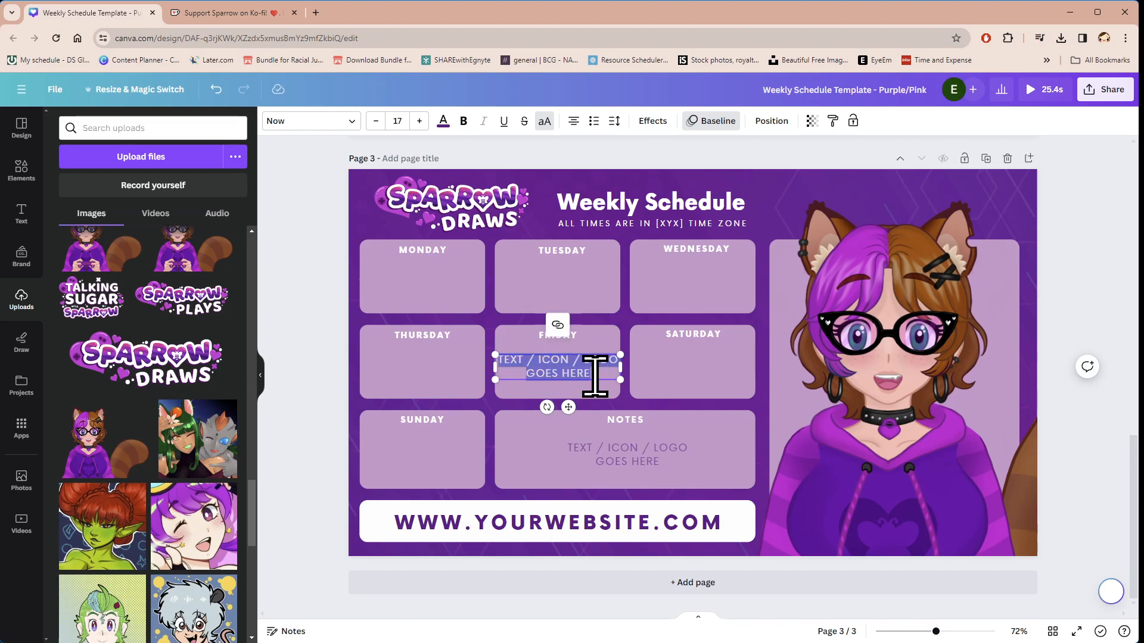
type("TE")
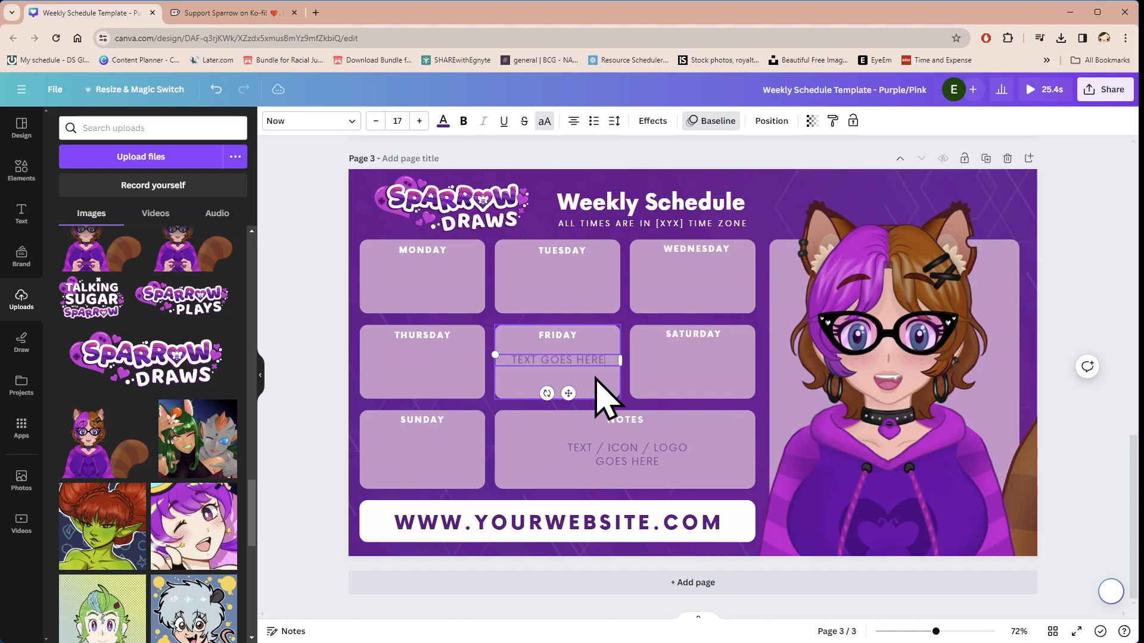
left_click_drag(568, 395, 566, 398)
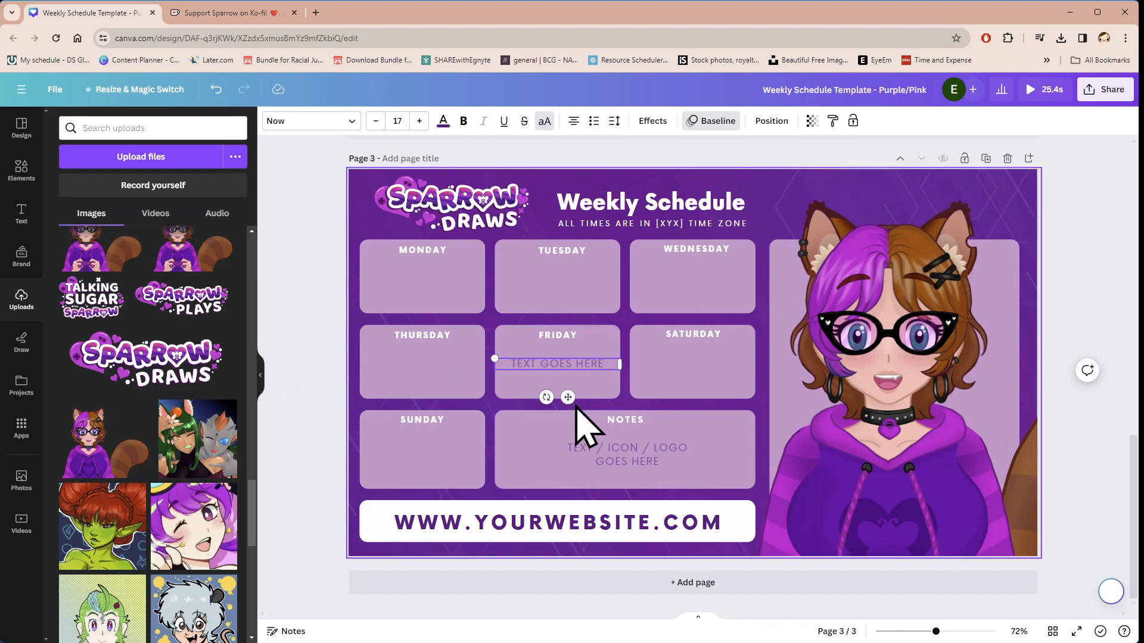
mouse_move(568, 399)
left_mouse_down()
mouse_move(467, 373)
mouse_move(439, 398)
mouse_move(567, 398)
left_mouse_up()
left_click(324, 493)
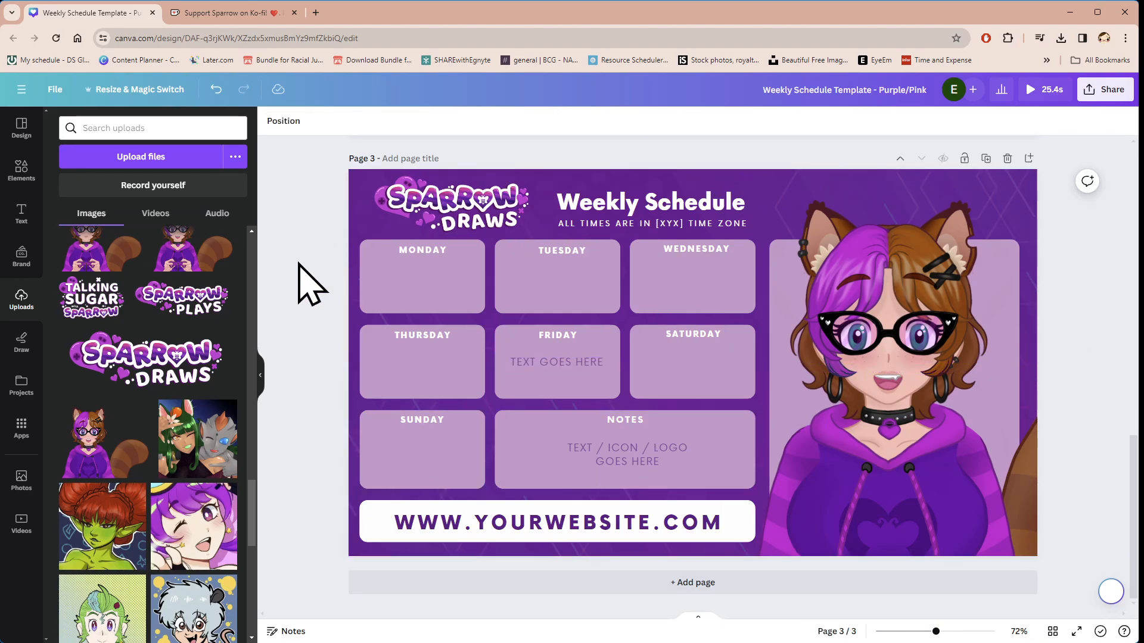
Step: Add the uploaded Baldur's Gate logo to page 3 and shrink it to fit inside the Saturday box
scroll(191, 420, "up", 2)
scroll(199, 423, "up", 2)
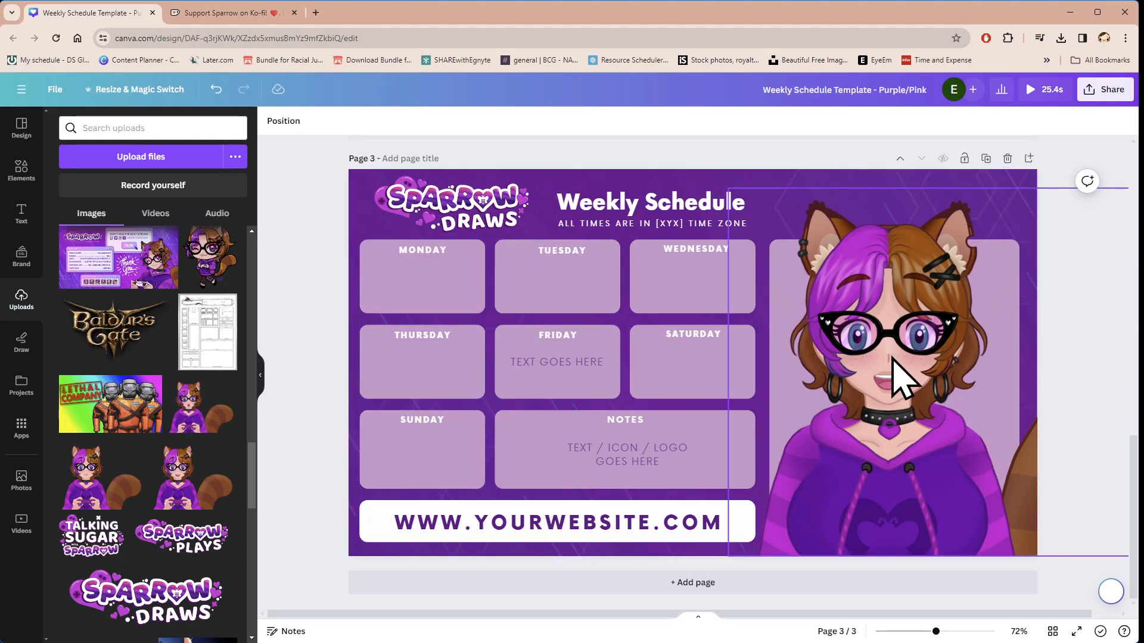
scroll(200, 423, "up", 1)
left_click_drag(81, 395, 517, 370)
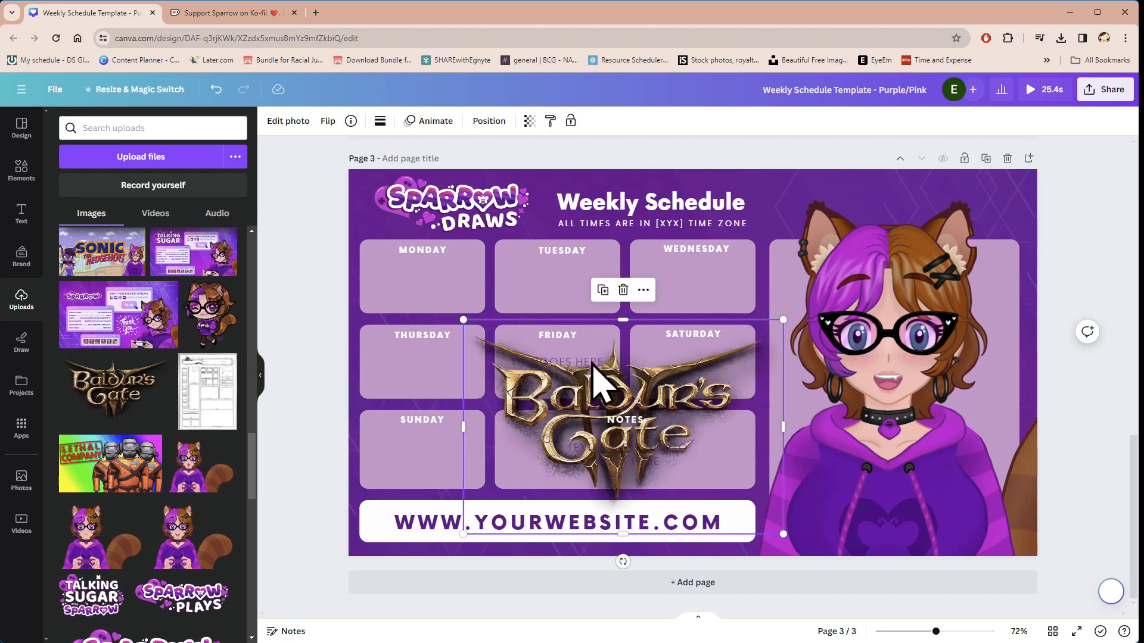
left_click_drag(463, 320, 671, 453)
left_click_drag(723, 500, 695, 360)
left_click_drag(761, 422, 737, 406)
left_click_drag(676, 376, 685, 370)
left_click(322, 384)
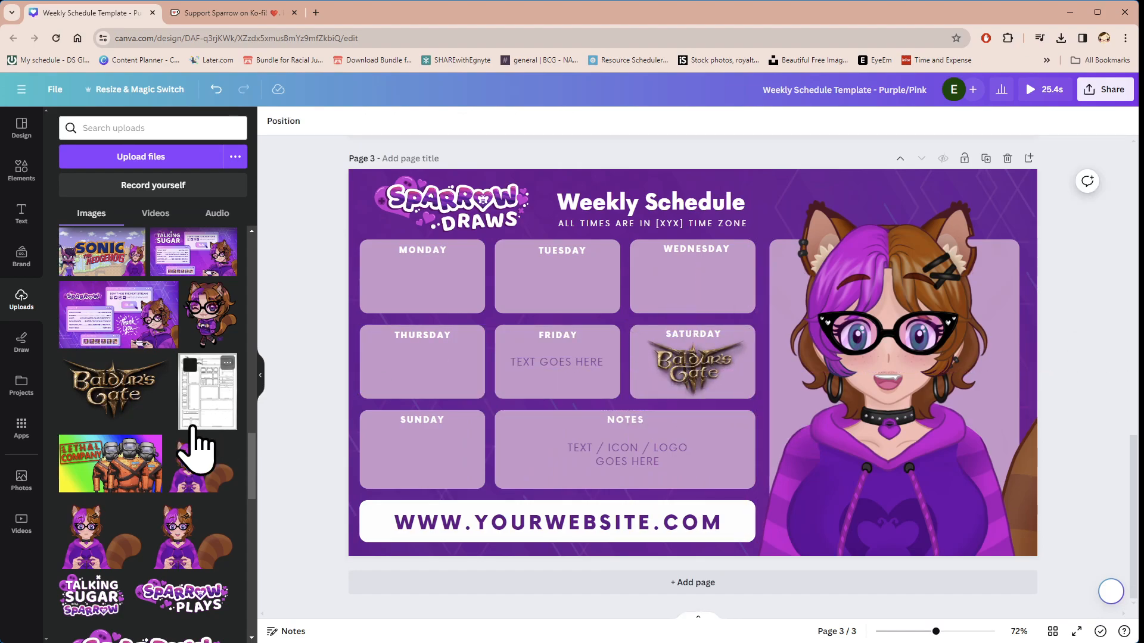
Step: Add the uploaded Talking Sugar logo to page 3 and shrink it to fit inside the Thursday box
scroll(196, 441, "up", 5)
left_click_drag(153, 404, 352, 356)
left_click_drag(323, 312, 654, 462)
left_click_drag(709, 524, 411, 366)
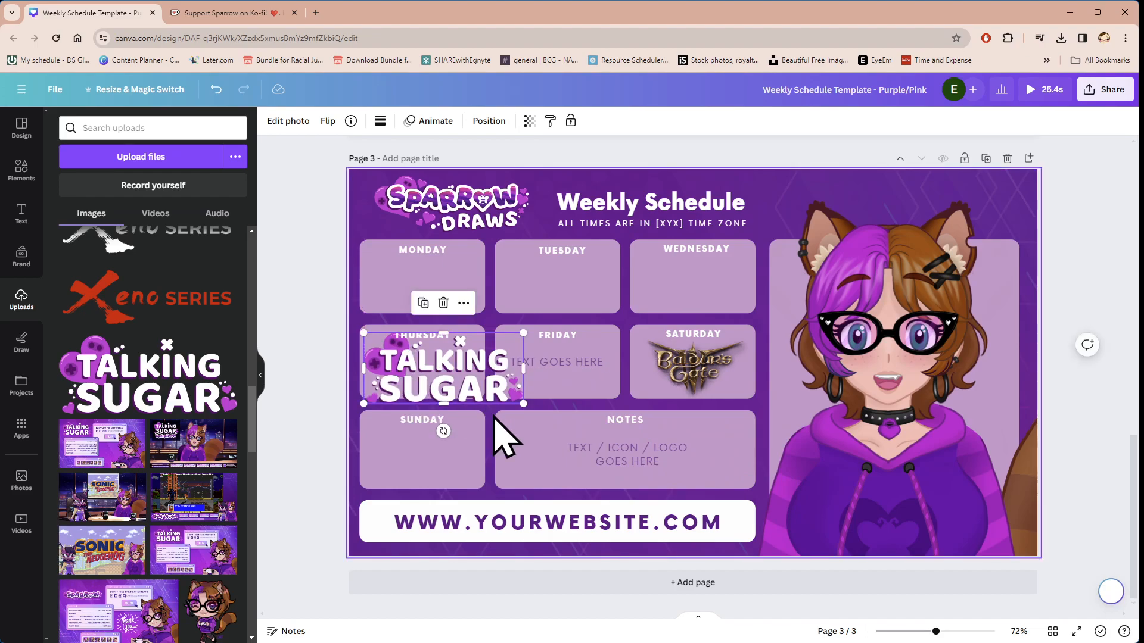
left_click_drag(525, 406, 459, 382)
left_click_drag(412, 354, 420, 368)
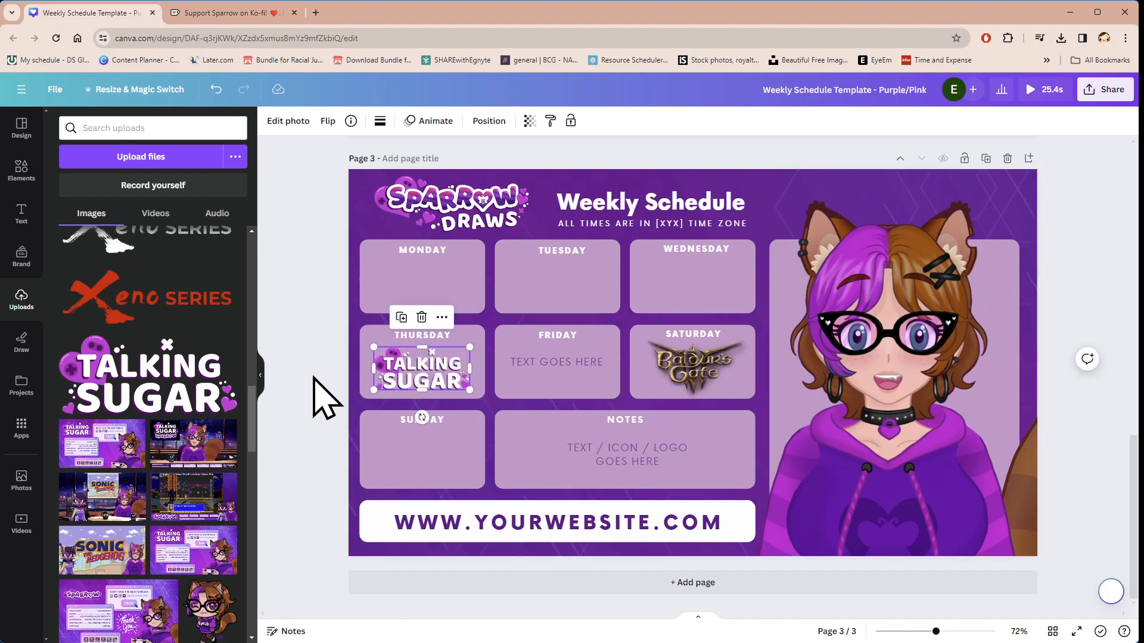
left_click(325, 396)
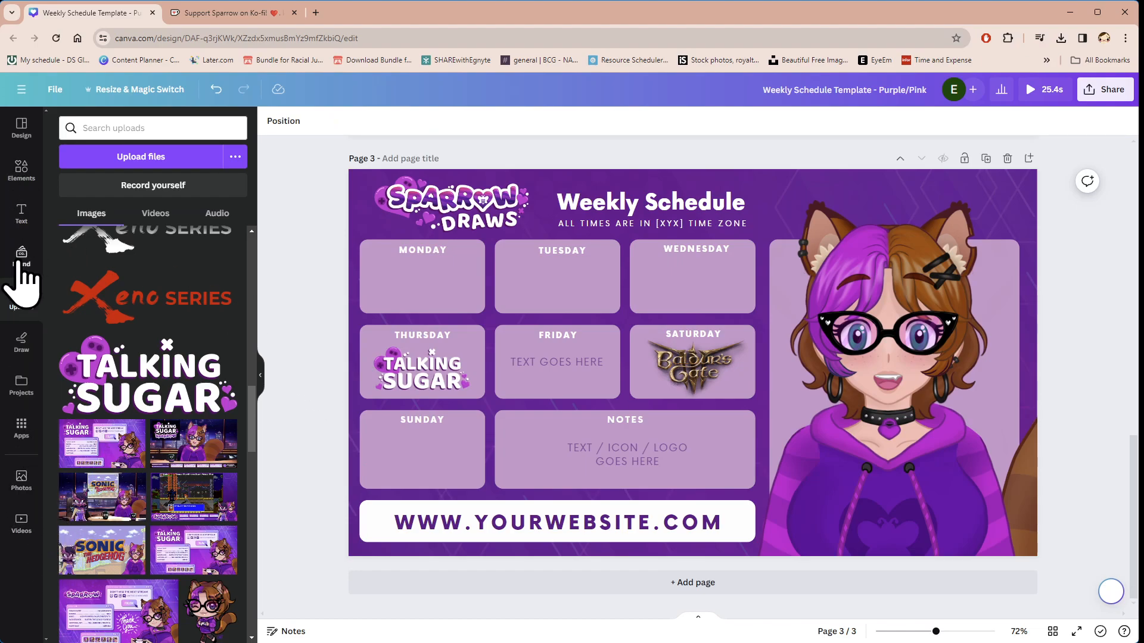
Step: Search the design elements for "music" and show all matching graphics
left_click(21, 172)
scroll(185, 420, "down", 13)
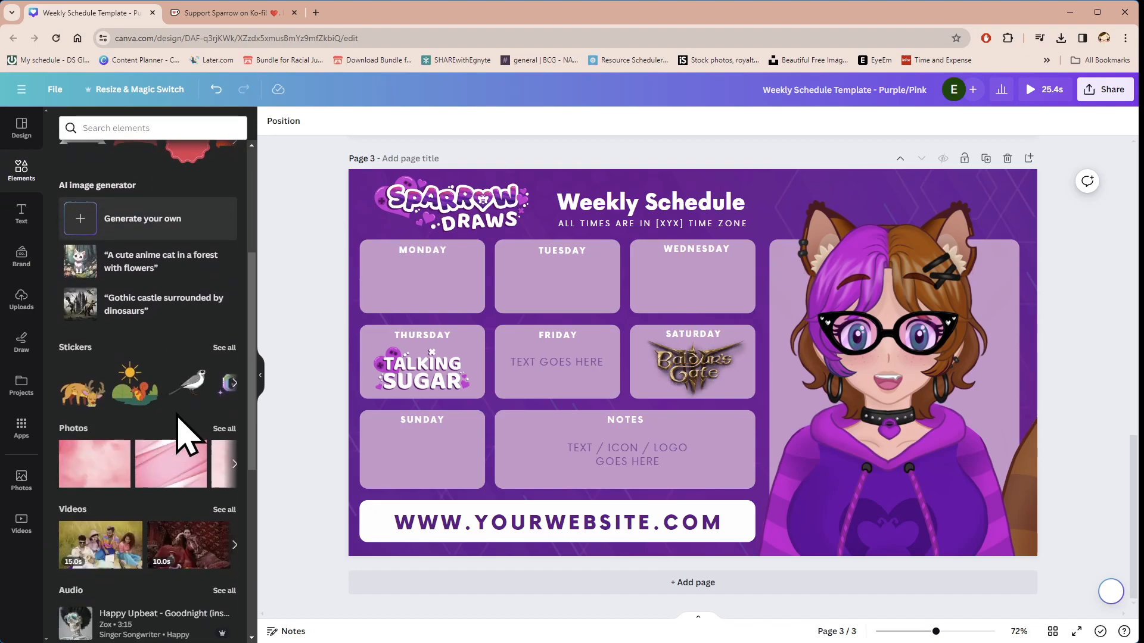
scroll(146, 453, "down", 15)
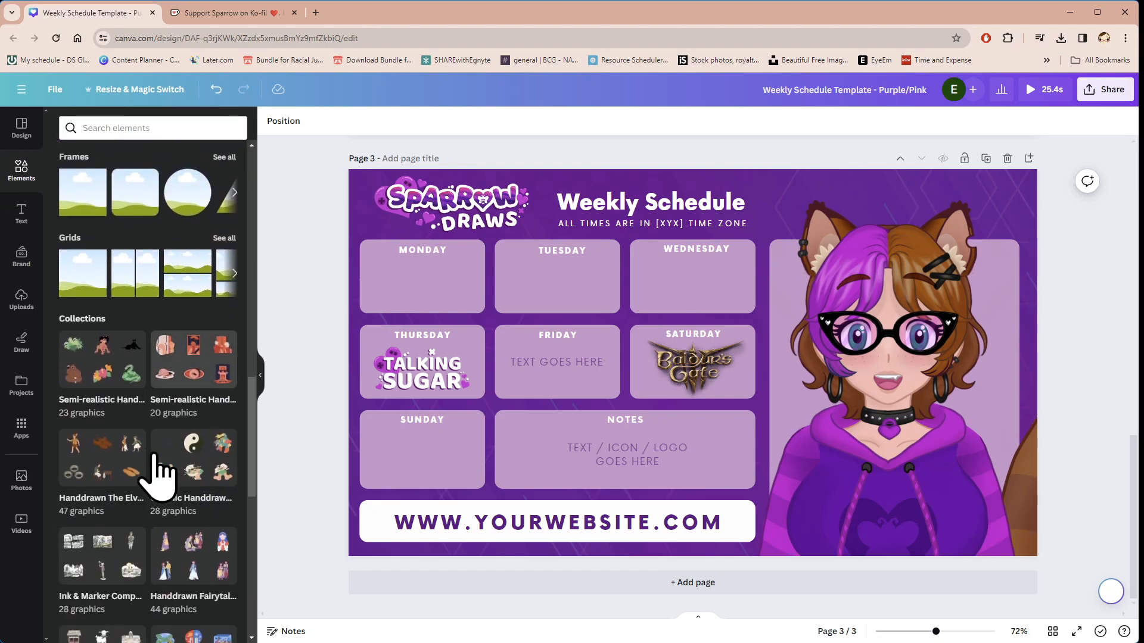
scroll(159, 472, "up", 20)
left_click(125, 127)
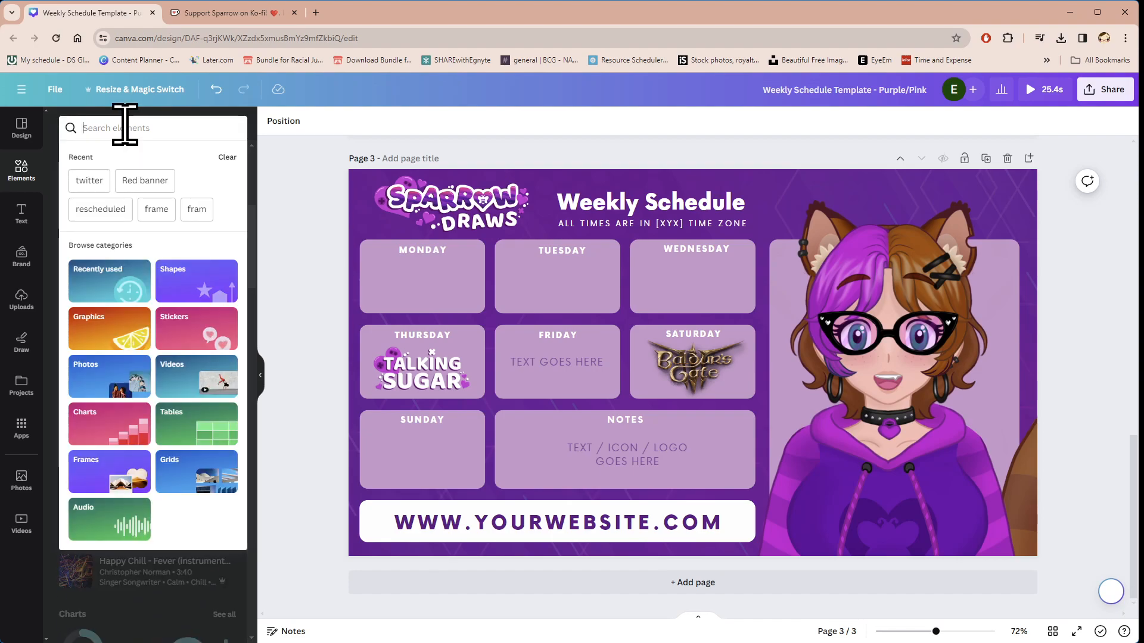
type("music")
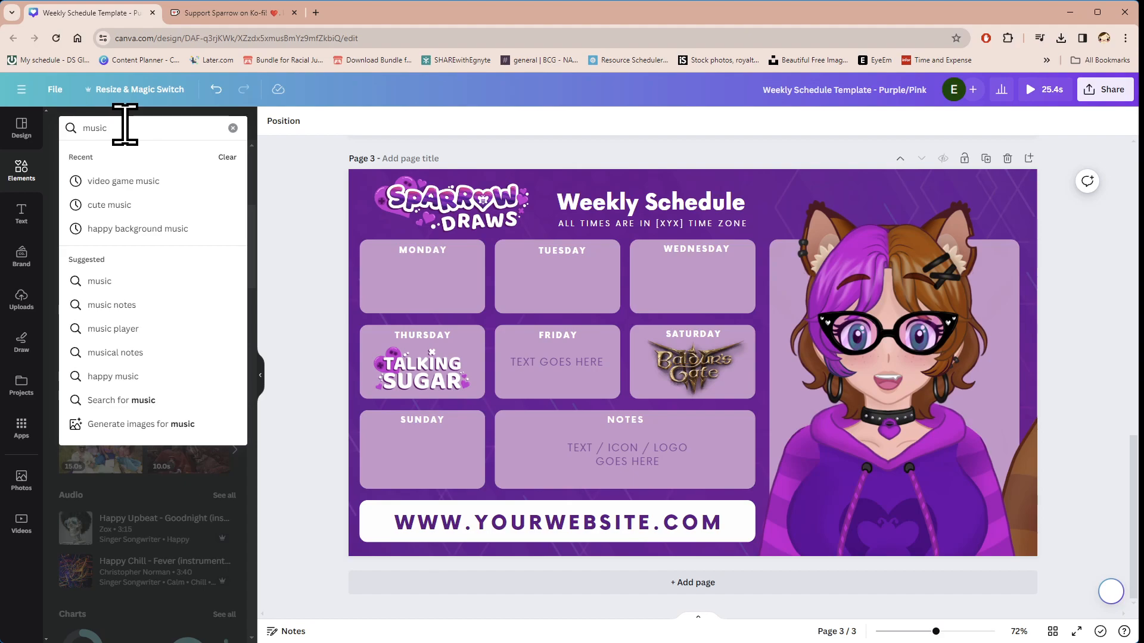
key("Return")
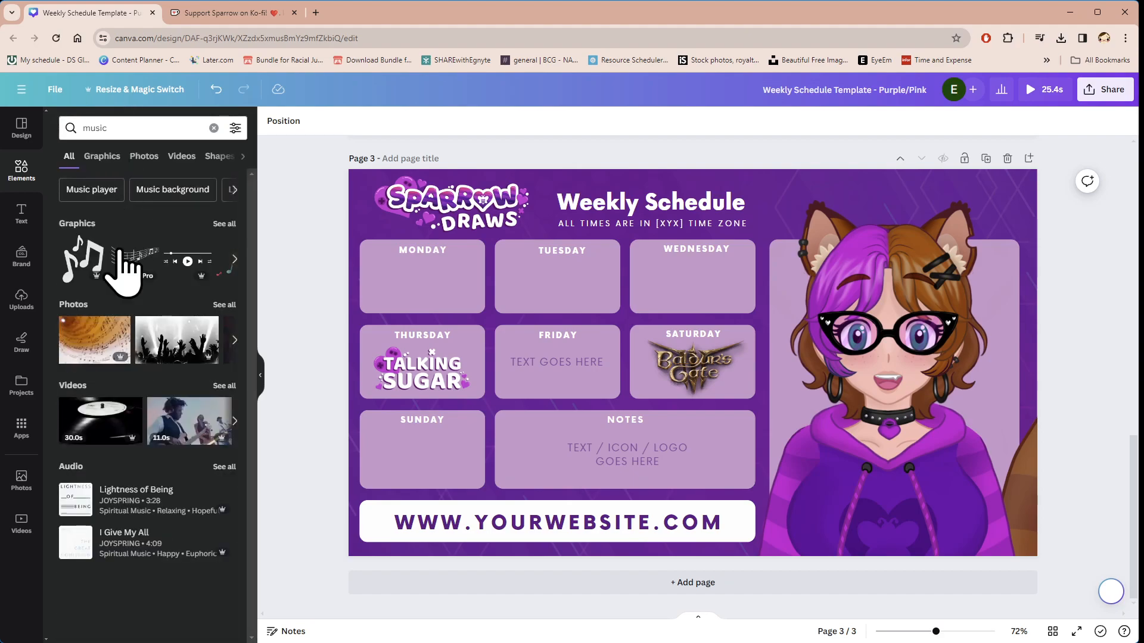
left_click(225, 225)
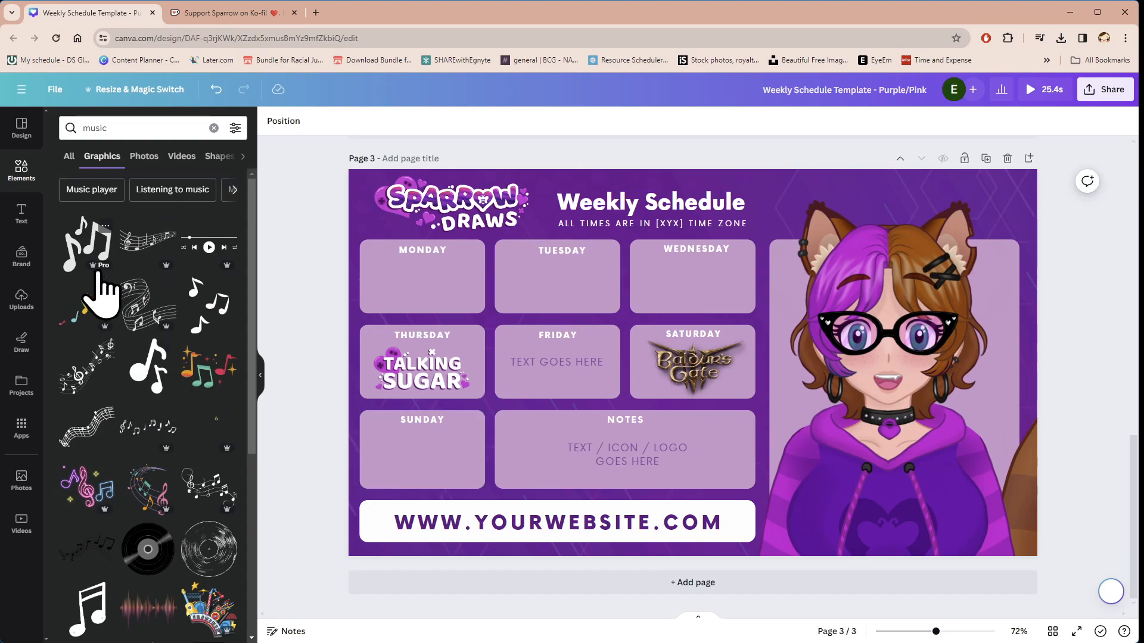
Step: Add the double music note graphic to page 3 and shrink it to fit inside the Monday box
left_click_drag(146, 376, 424, 297)
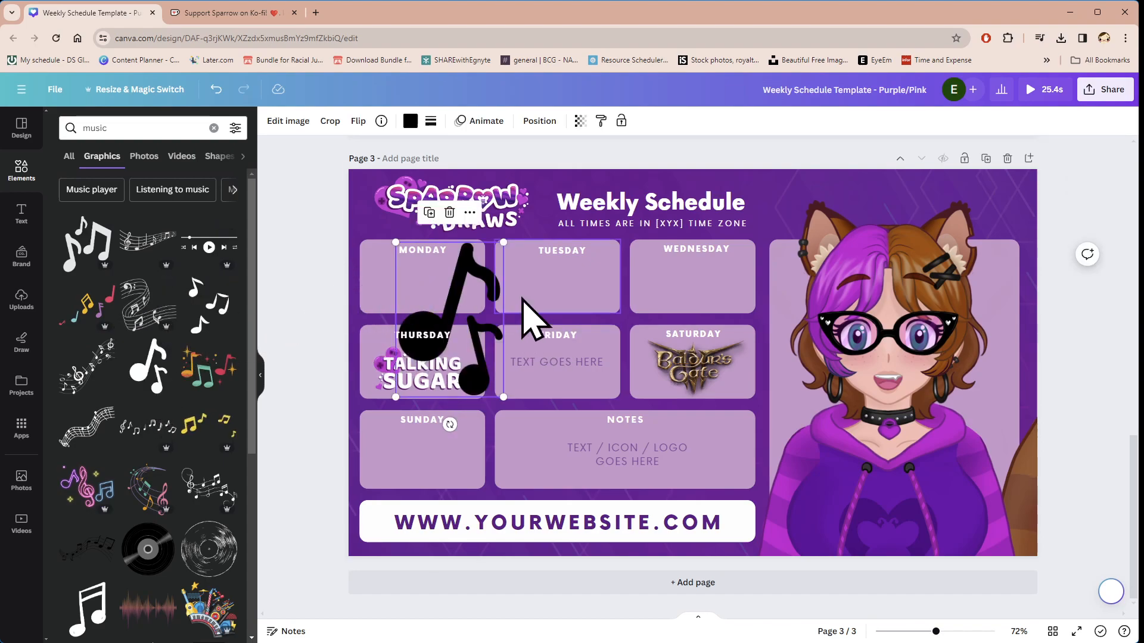
left_click_drag(501, 242, 459, 305)
left_click_drag(434, 358, 424, 292)
left_click_drag(460, 239, 437, 272)
left_click_drag(407, 311, 413, 290)
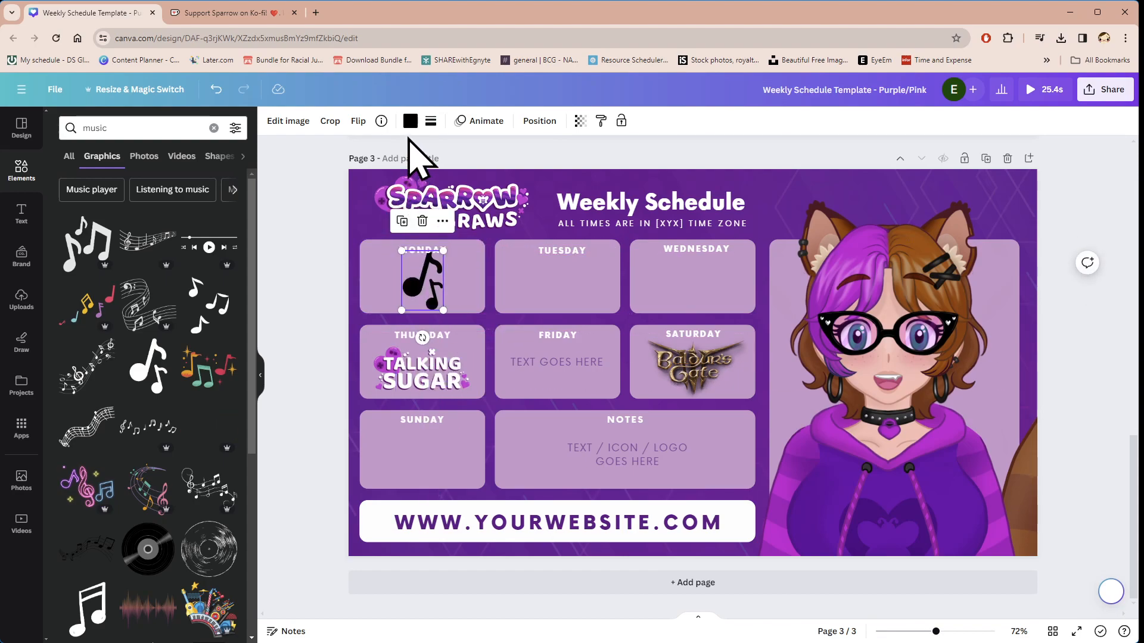
Step: Recolor the music note graphic in the Monday box on page 3 to the bright purple document color
left_click(411, 122)
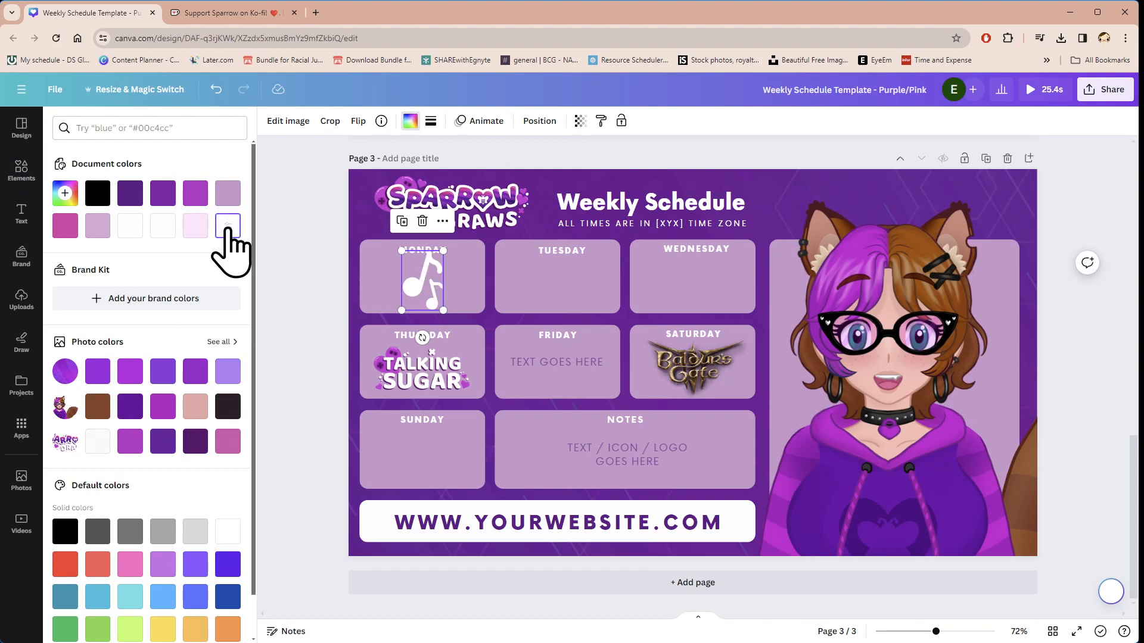
left_click(195, 192)
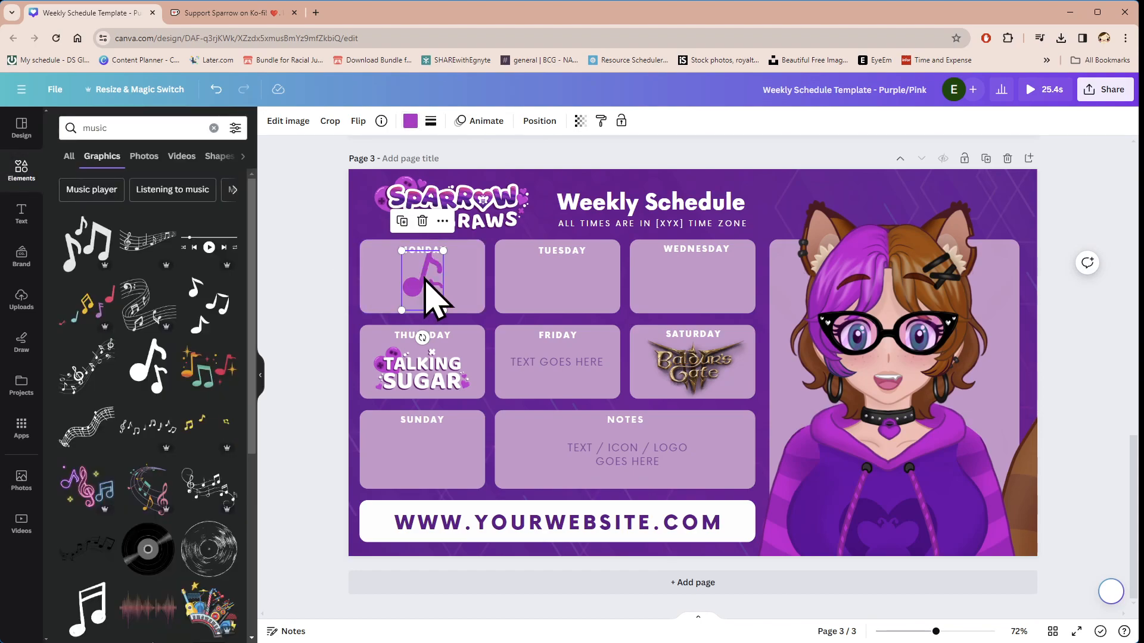
left_click(305, 304)
Step: Reposition the purple music note beneath the MONDAY heading on page 3 and adjust its rotation
left_click(419, 288)
mouse_move(416, 287)
left_mouse_down()
mouse_move(405, 286)
mouse_move(423, 284)
left_mouse_up()
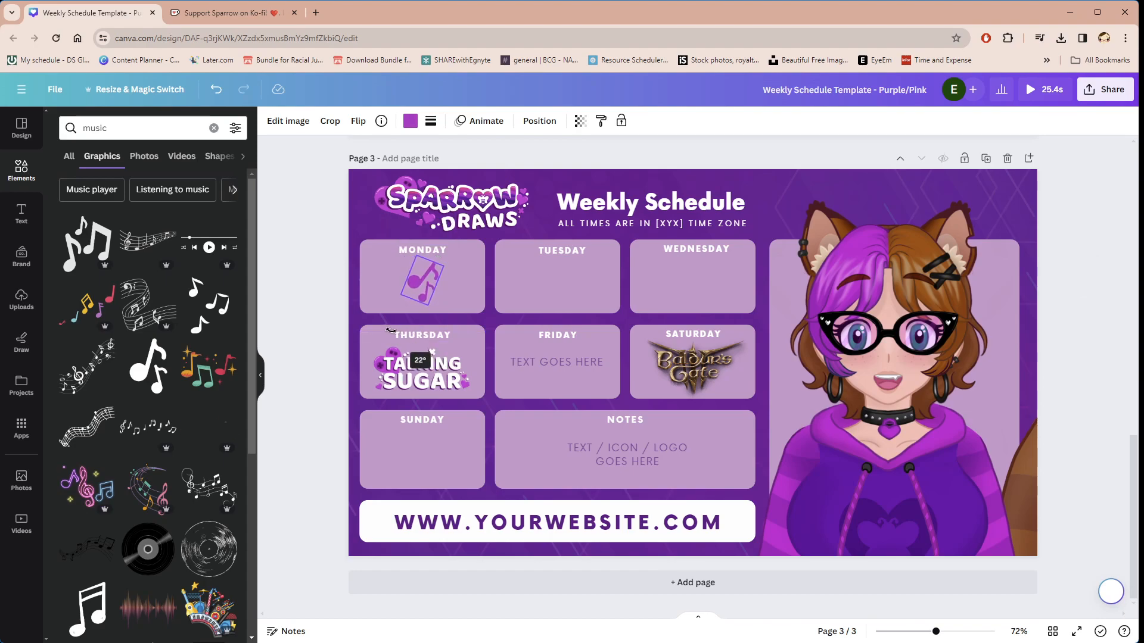
left_click_drag(401, 336, 463, 294)
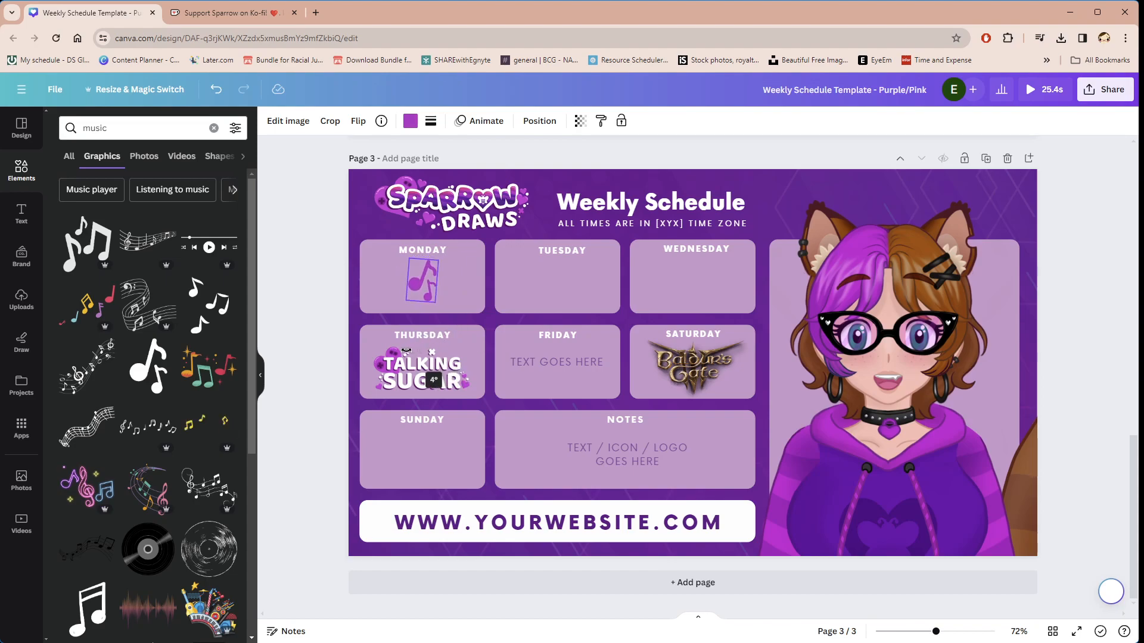
left_click(676, 498)
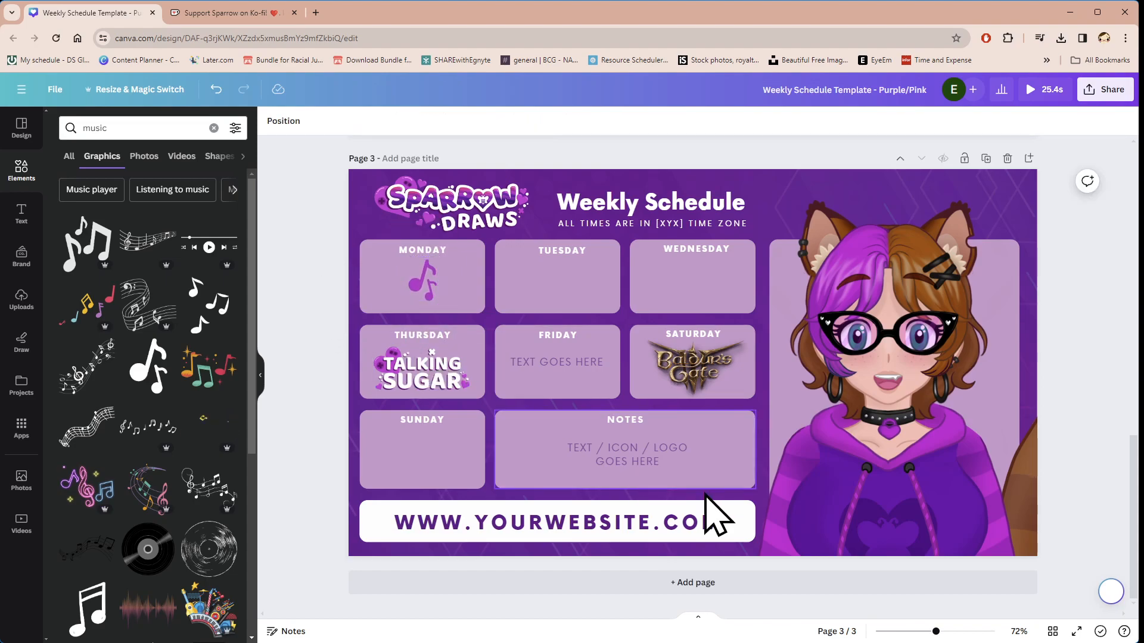
Step: Look back over the pages, play and pause the animated preview of the whole design, and close it
scroll(544, 396, "up", 6)
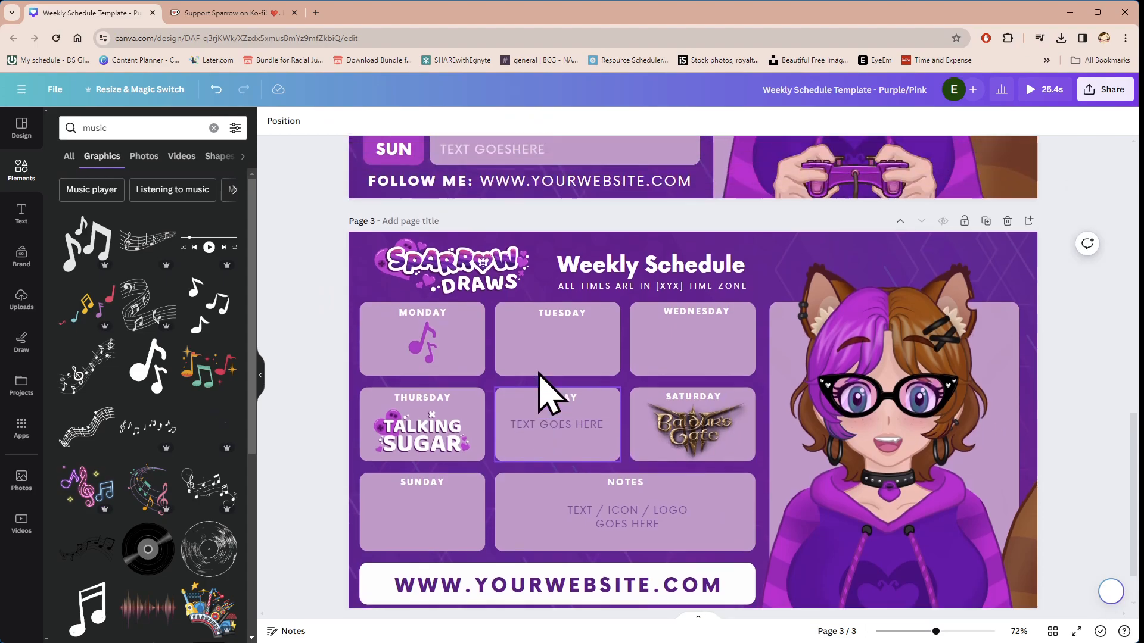
scroll(807, 432, "up", 8)
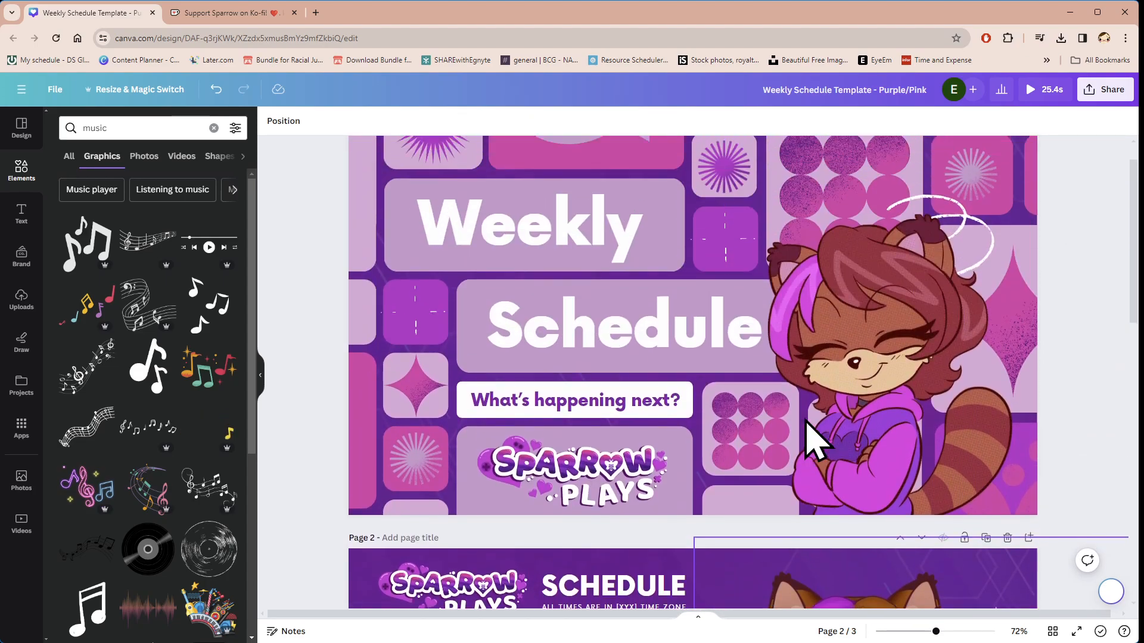
scroll(635, 264, "down", 4)
scroll(633, 408, "down", 6)
scroll(843, 511, "up", 5)
scroll(768, 453, "up", 5)
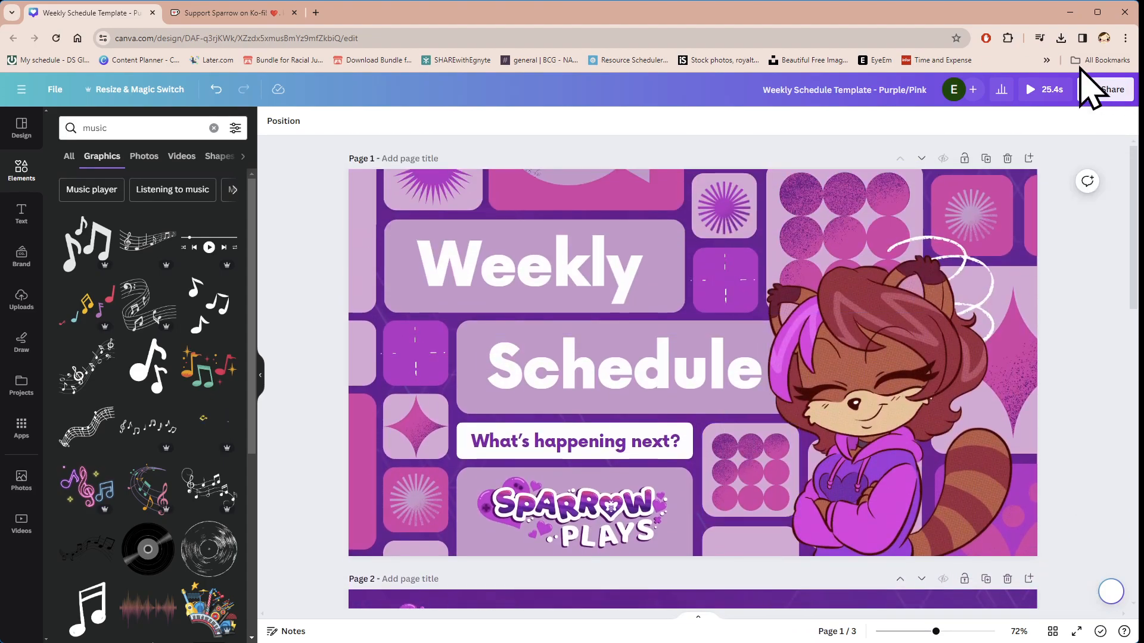
left_click(1031, 89)
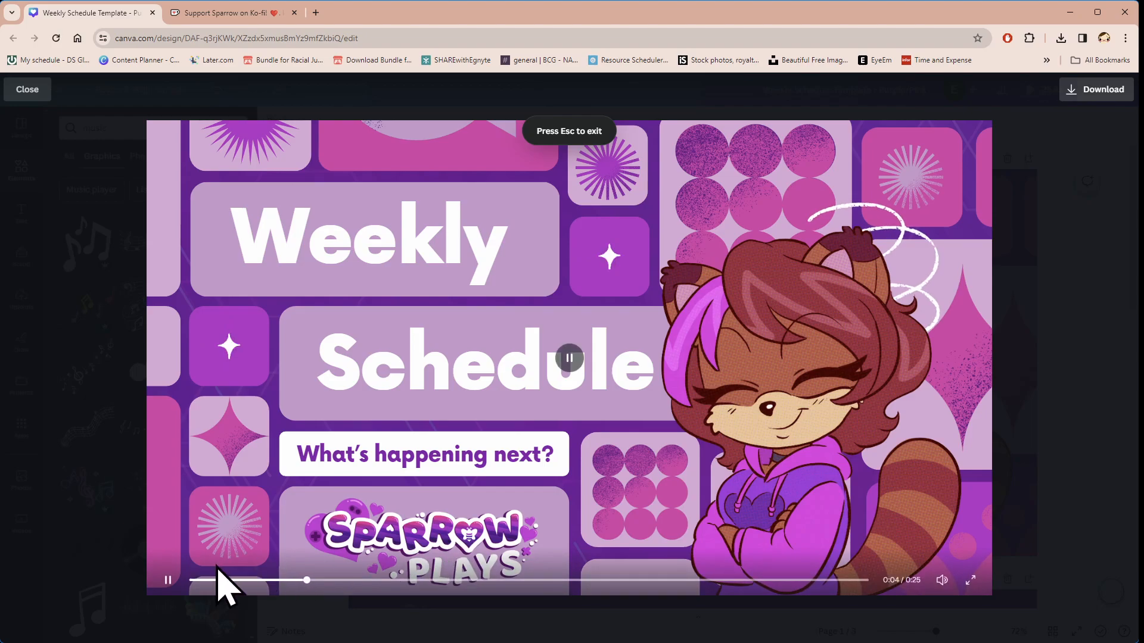
left_click(168, 581)
left_click(170, 581)
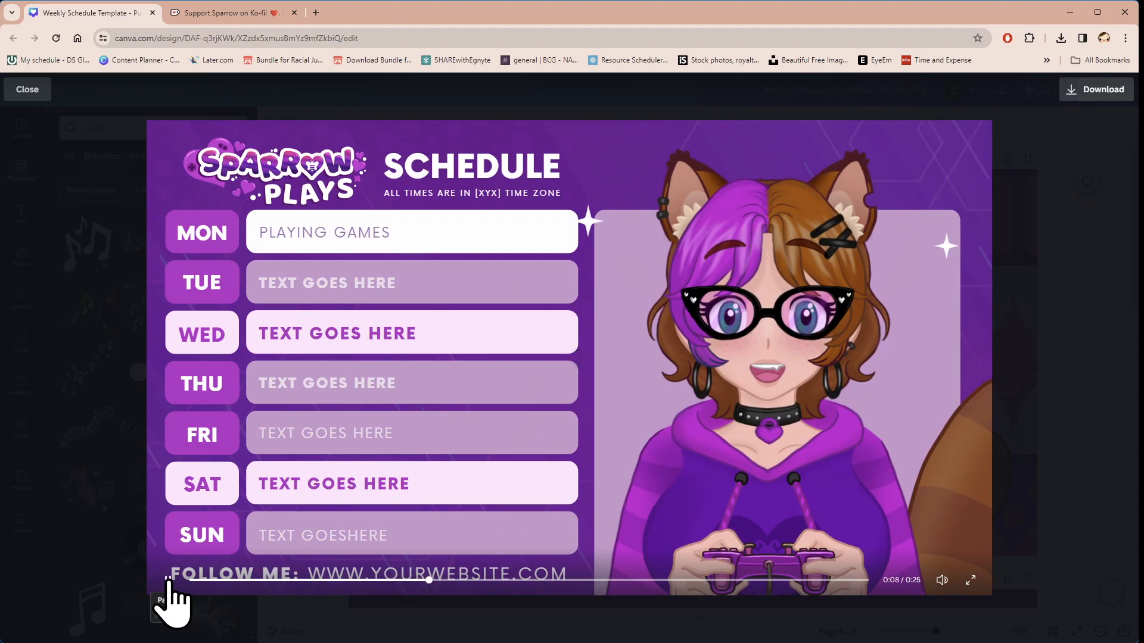
left_click(1091, 311)
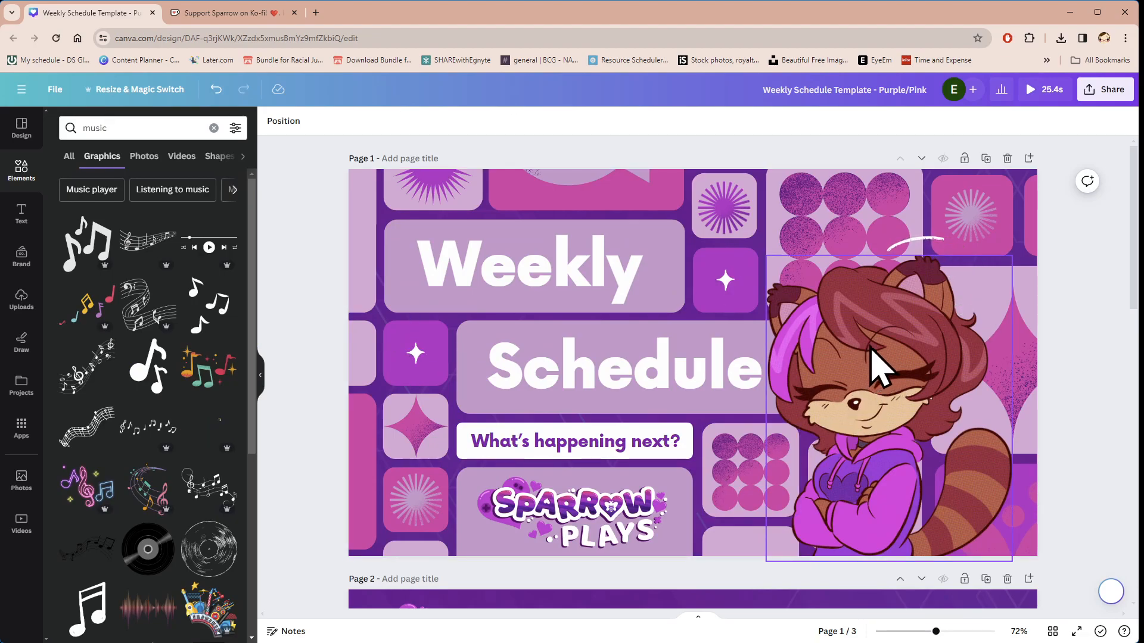
Step: Check the animations applied to page 1's raccoon character, star tile, "Weekly" title and the box behind the title
left_click(873, 362)
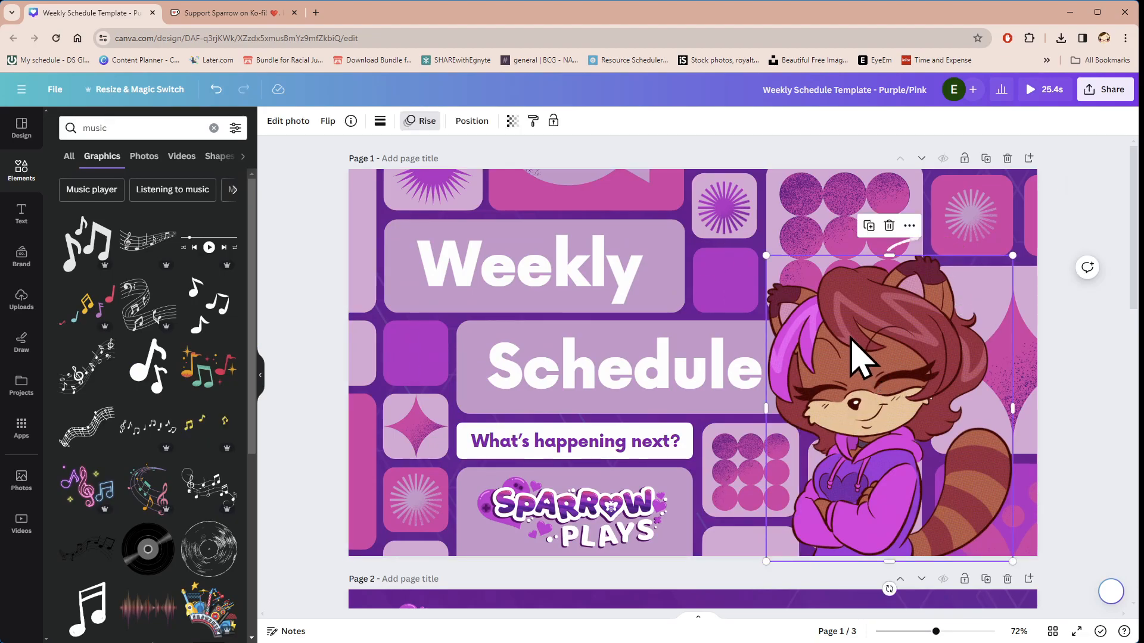
left_click(375, 240)
left_click(753, 295)
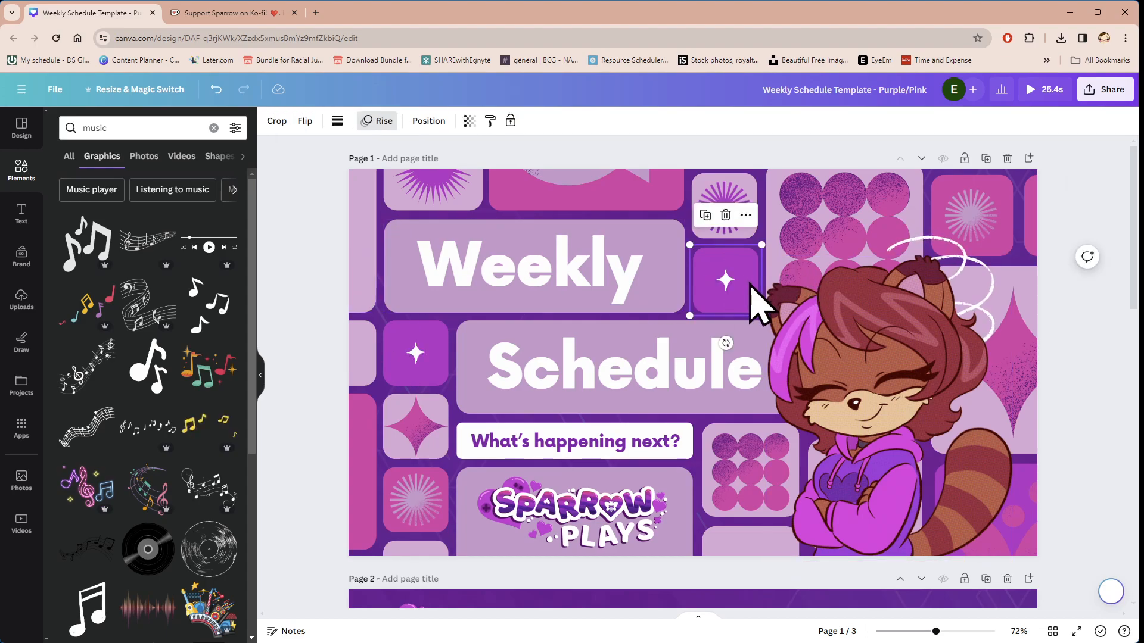
left_click(915, 394)
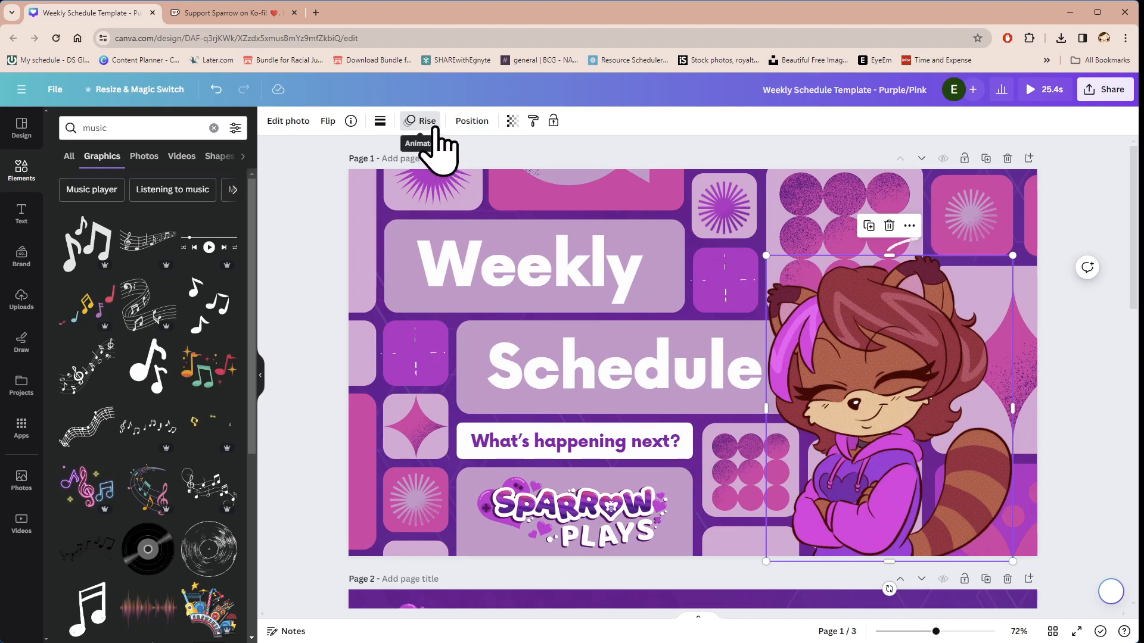
left_click(593, 269)
left_click(294, 268)
left_click(450, 262)
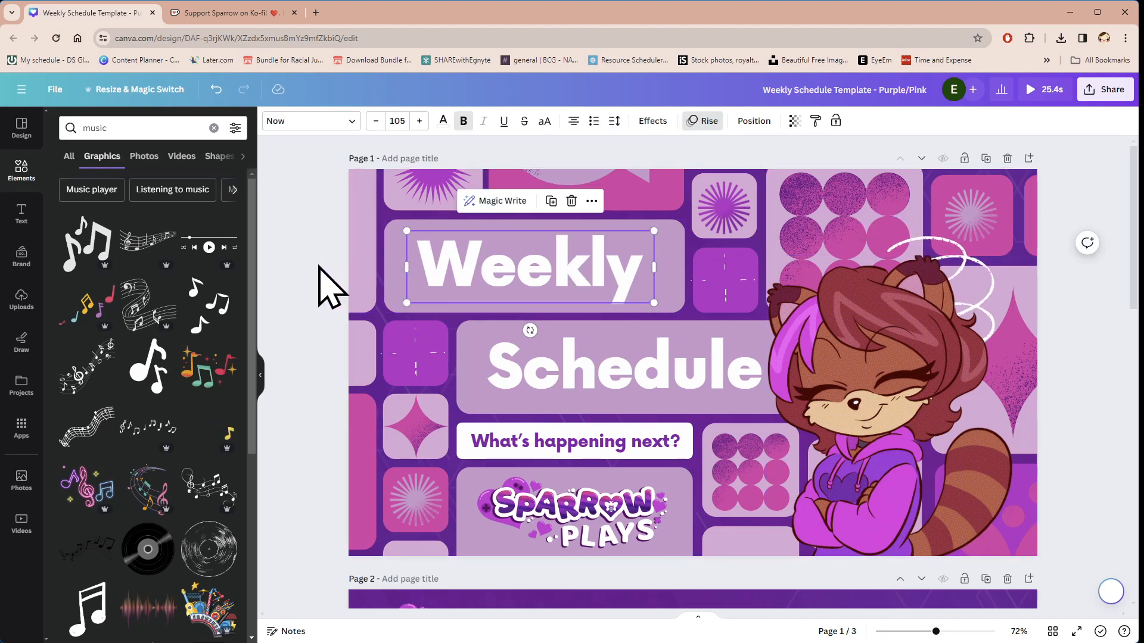
left_click(409, 273)
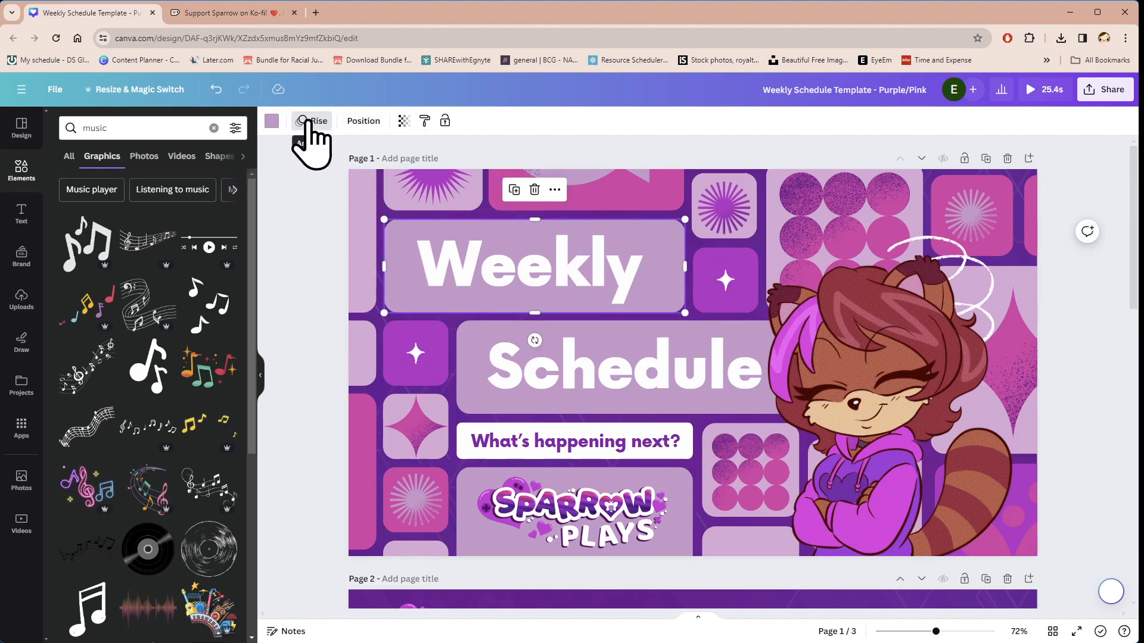
left_click(476, 262)
Step: Open the animation settings of the pale block beside the "Weekly" box on page 1 and browse the available element animations and motion effects
left_click(362, 256)
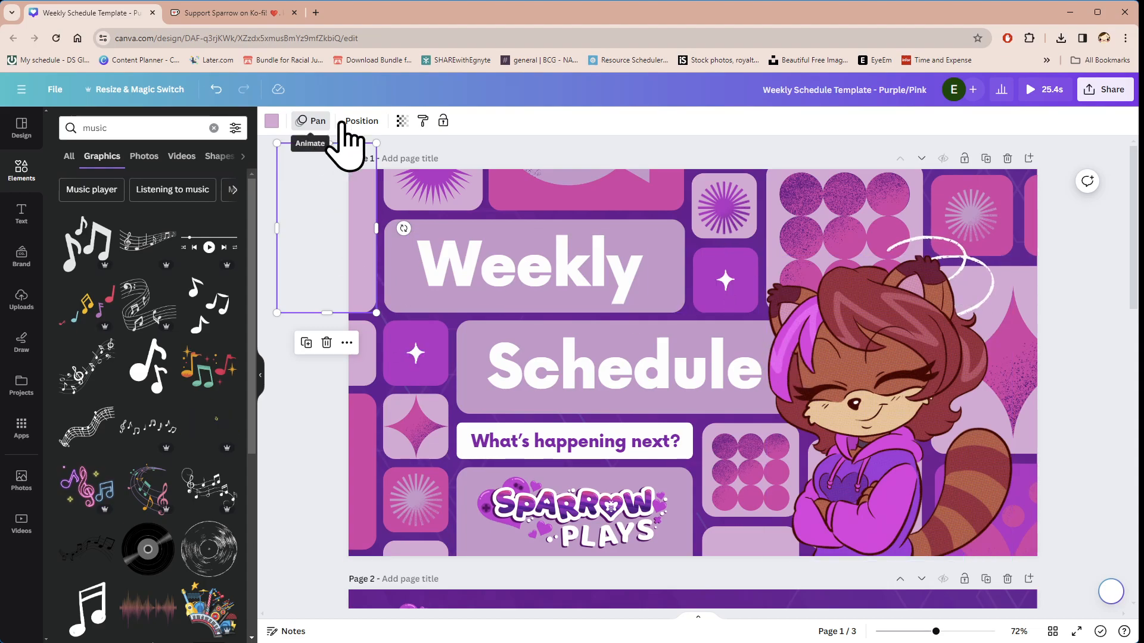
left_click(316, 121)
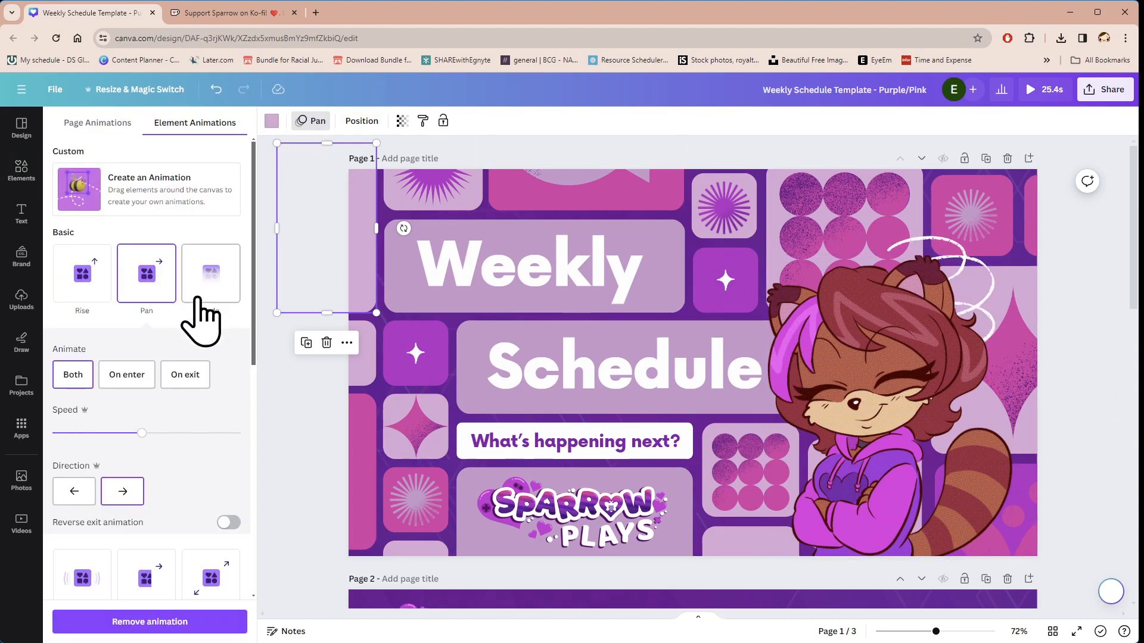
scroll(178, 378, "down", 10)
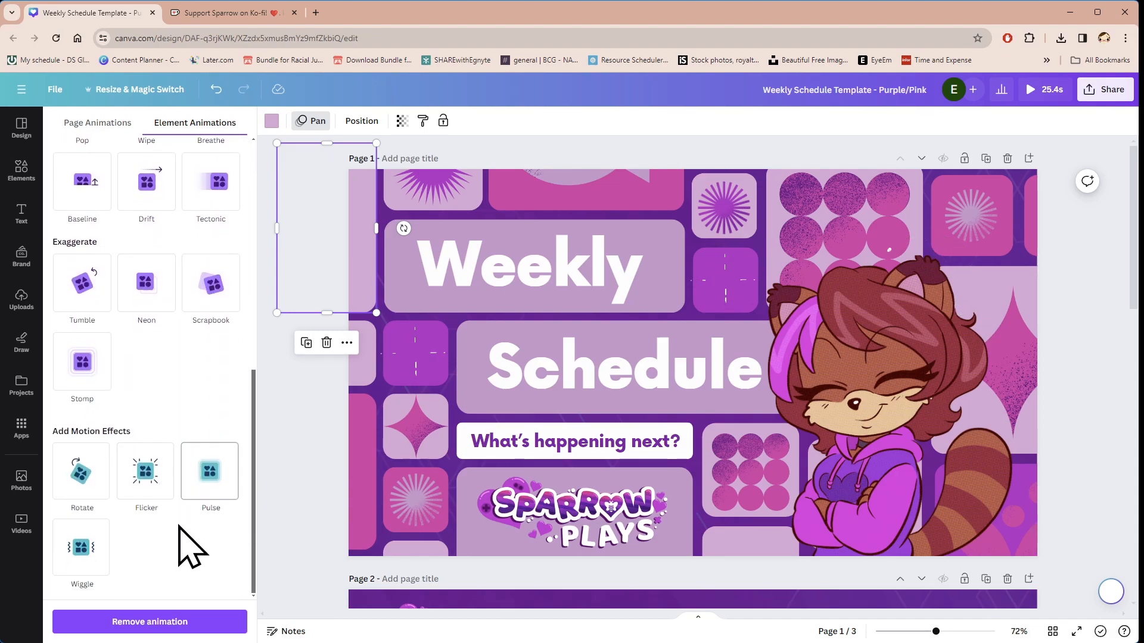
scroll(179, 536, "up", 10)
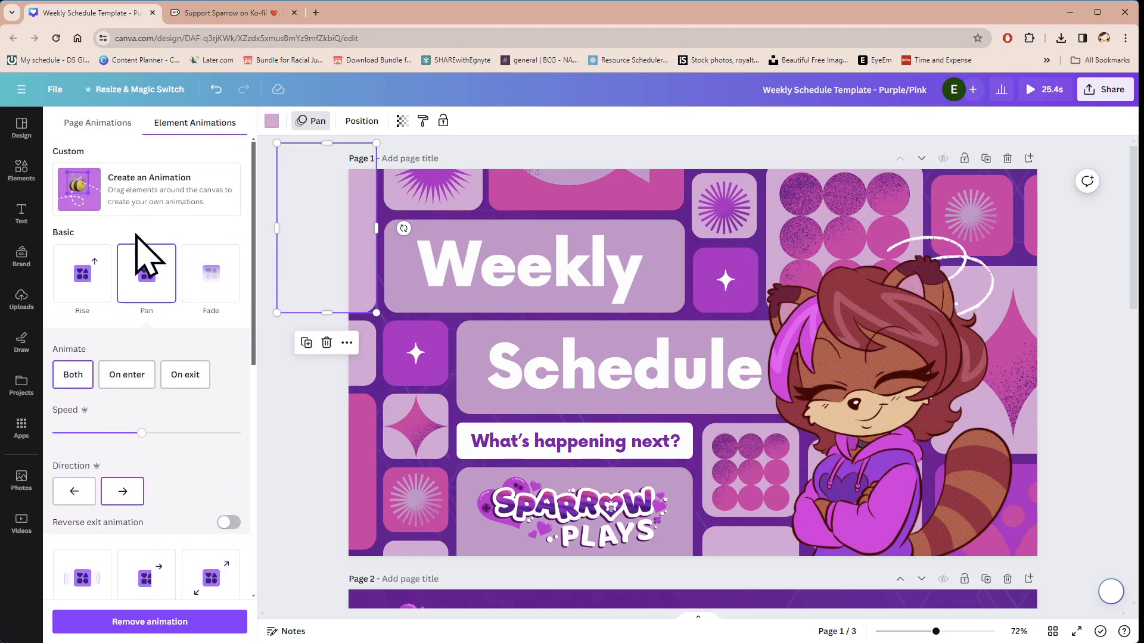
scroll(145, 357, "down", 8)
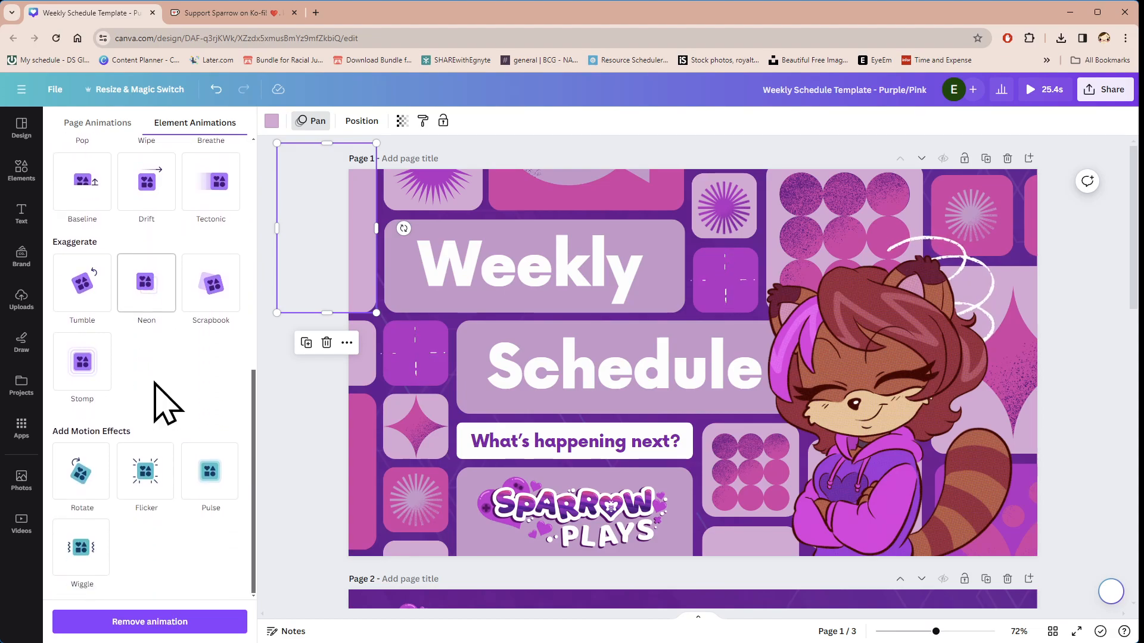
scroll(161, 390, "up", 10)
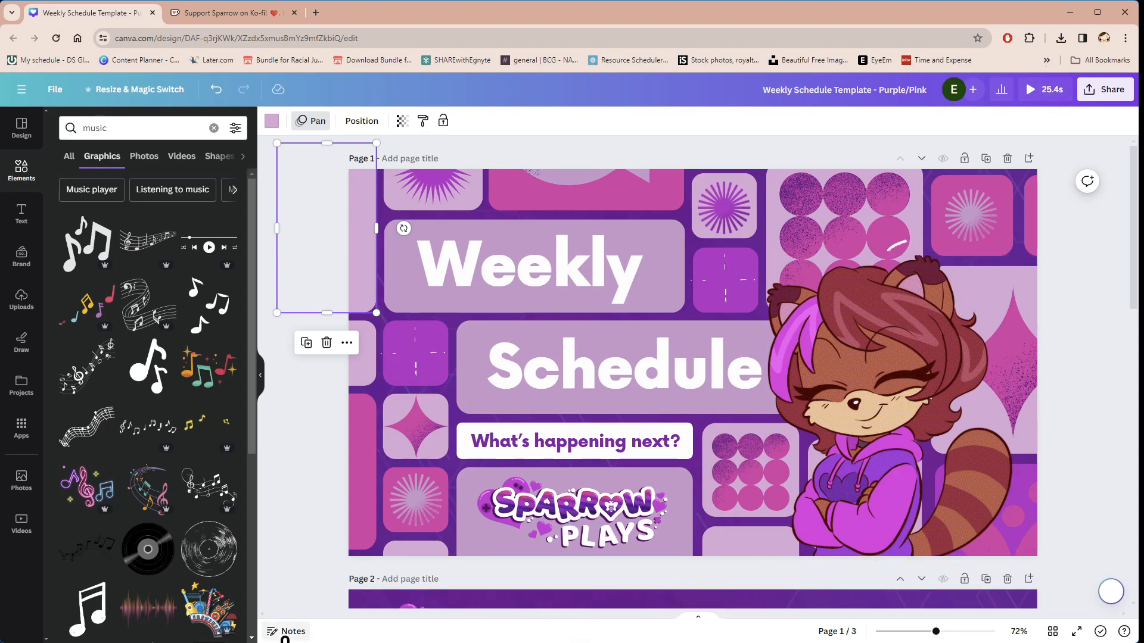
Step: Show the page timeline with durations and set pages 1, 2 and 3 to 5.0 seconds each
left_click(699, 626)
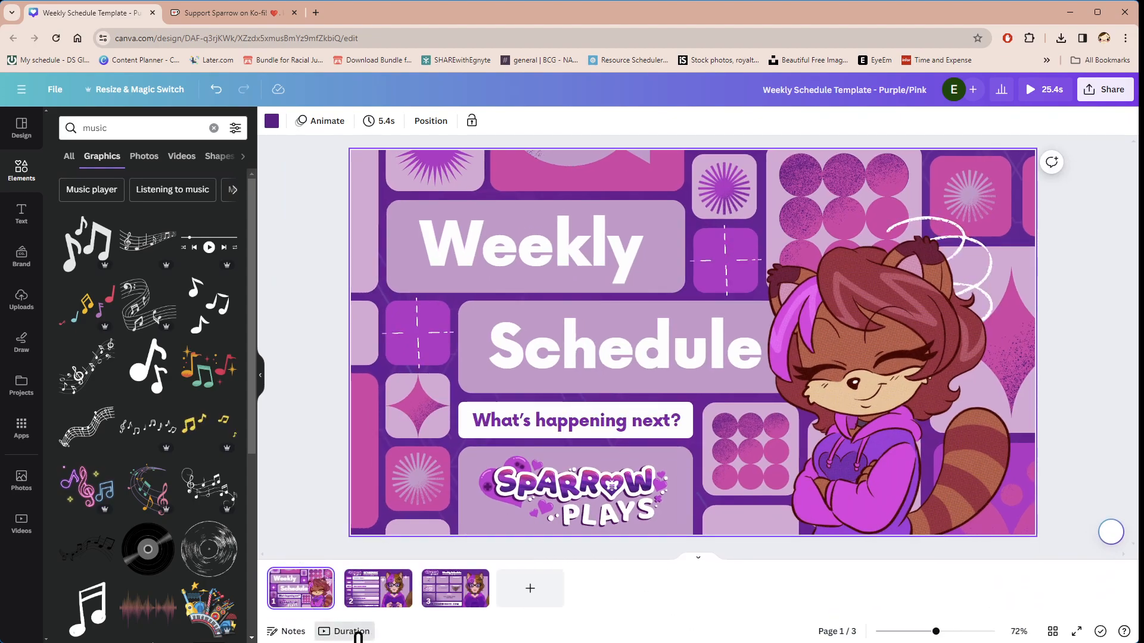
left_click(358, 634)
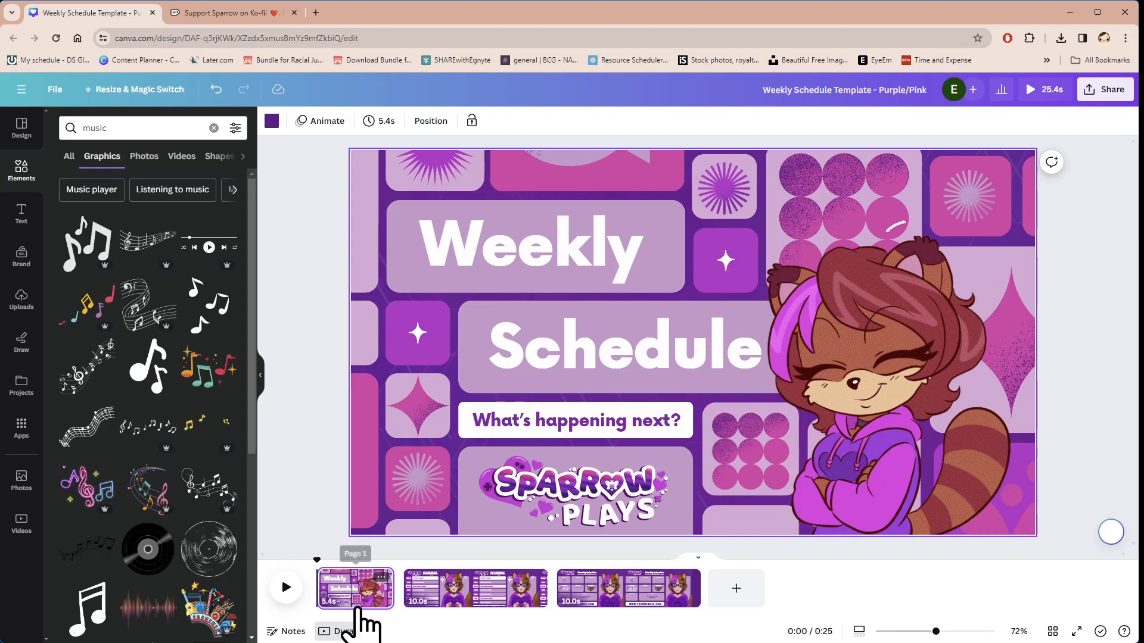
left_click_drag(391, 588, 386, 590)
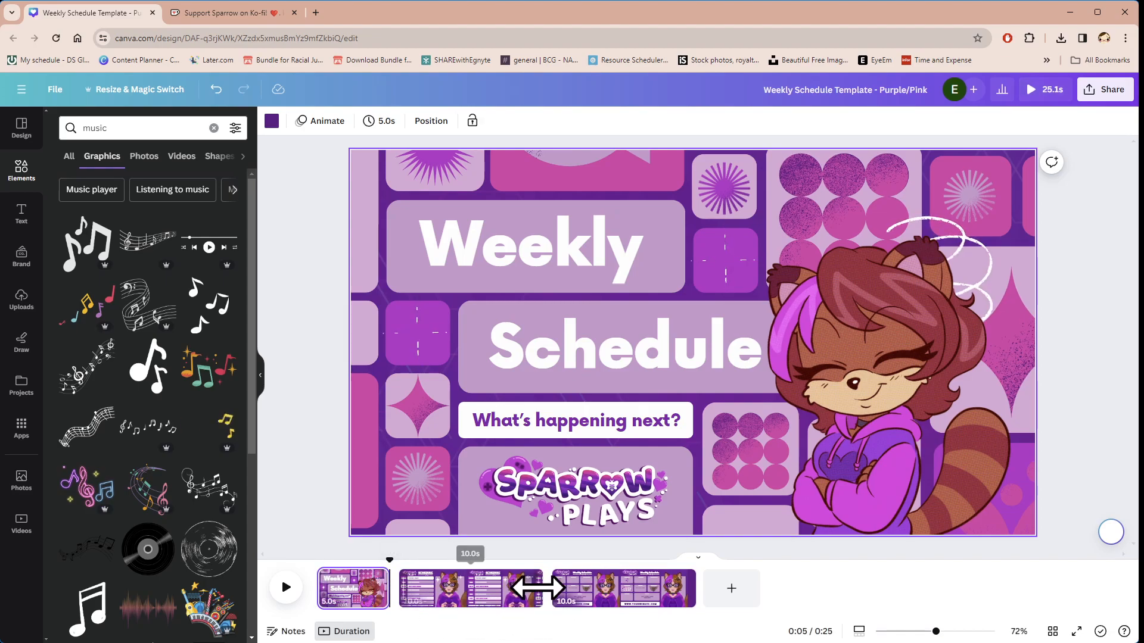
left_click_drag(528, 588, 467, 593)
left_click_drag(624, 589, 551, 596)
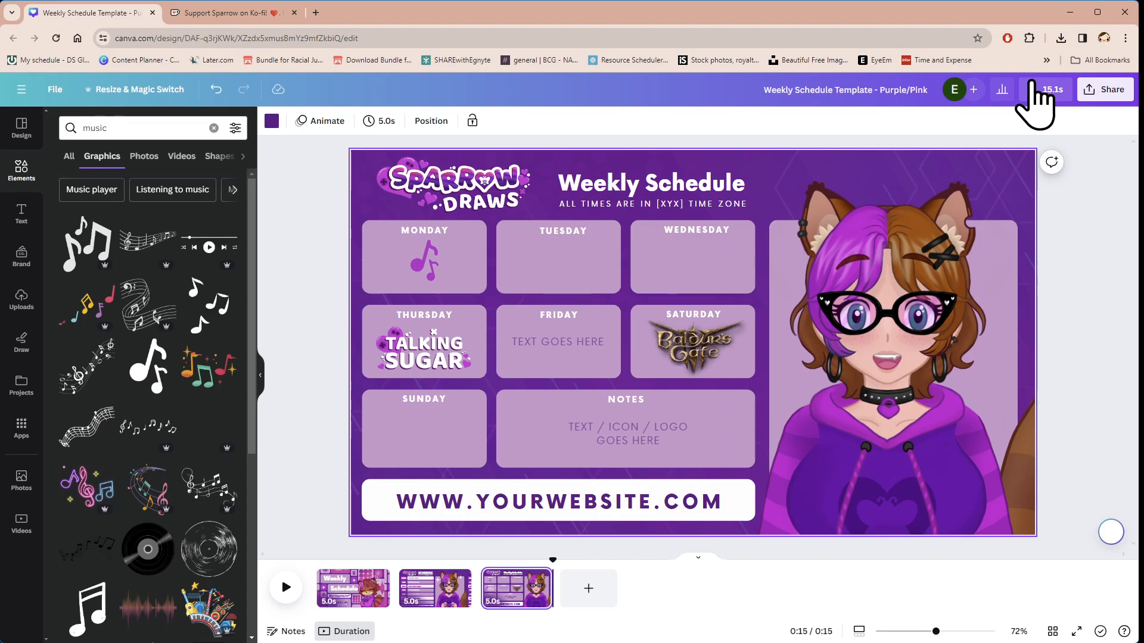
Step: Play the preview of the retimed design, pause it, and return to the editor
left_click(1035, 89)
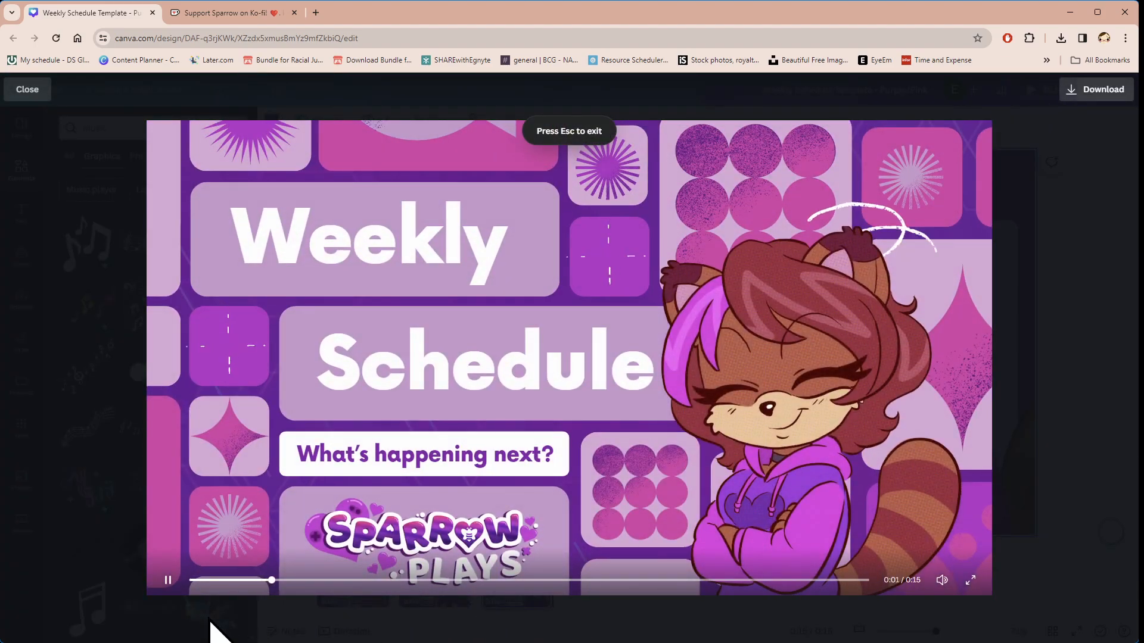
left_click(167, 581)
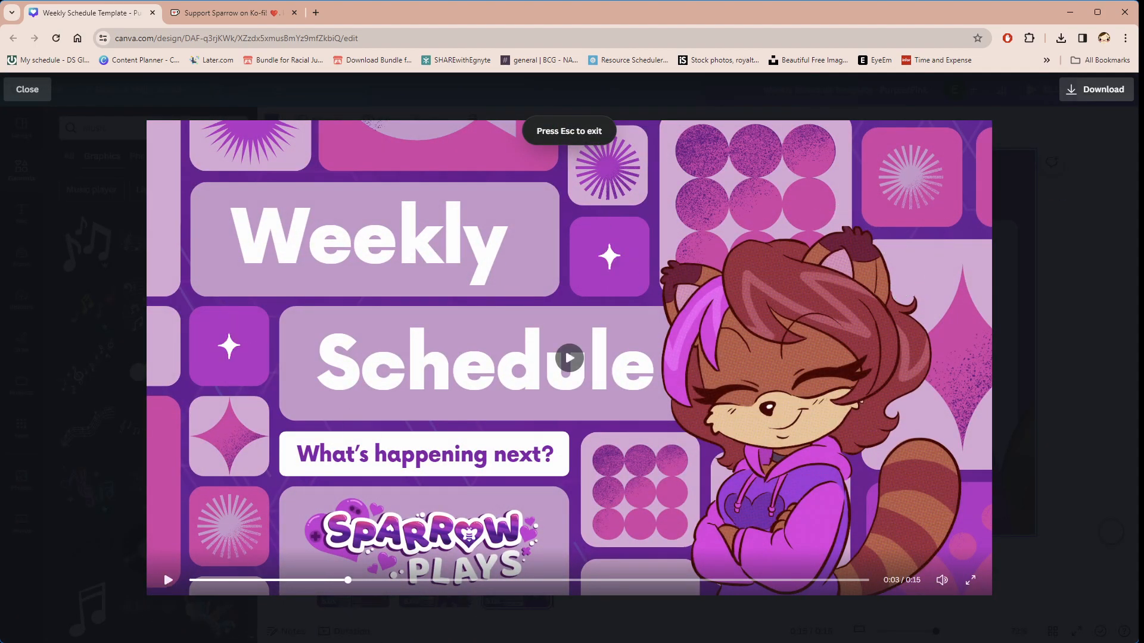
key("Escape")
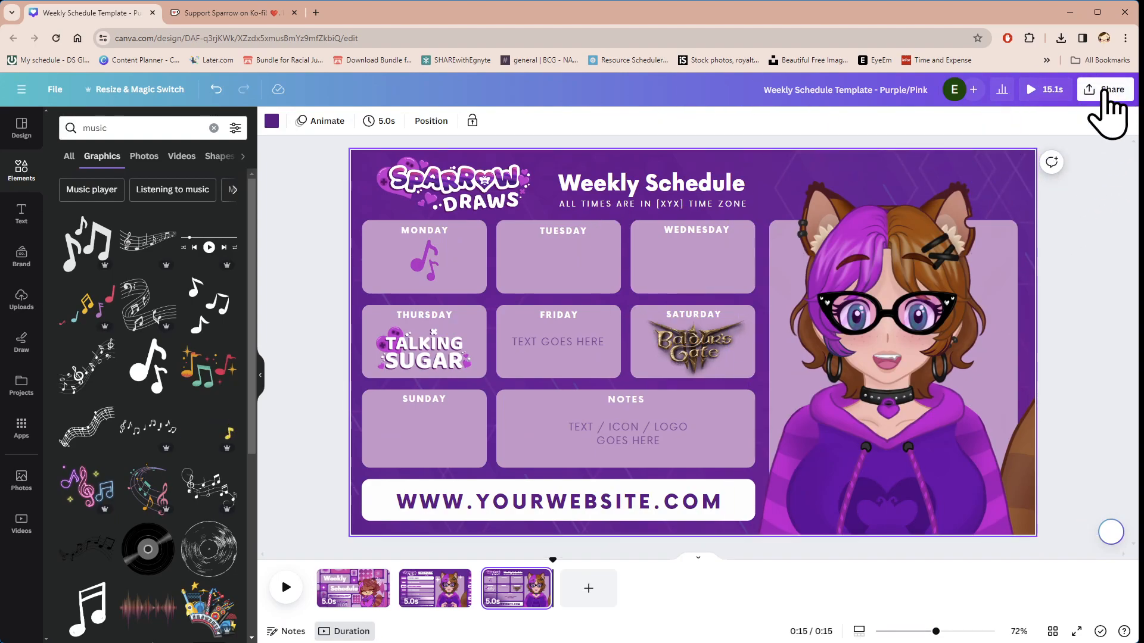
Step: Open the design's download settings with MP4 Video as file type and review the list of pages to include
left_click(1105, 95)
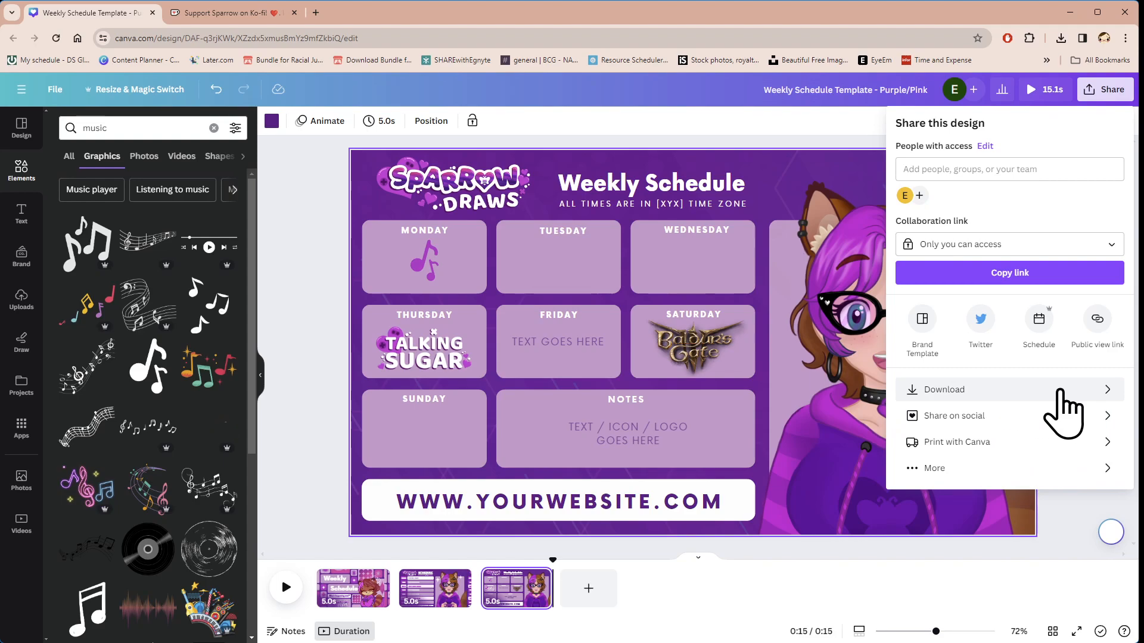
left_click(1064, 411)
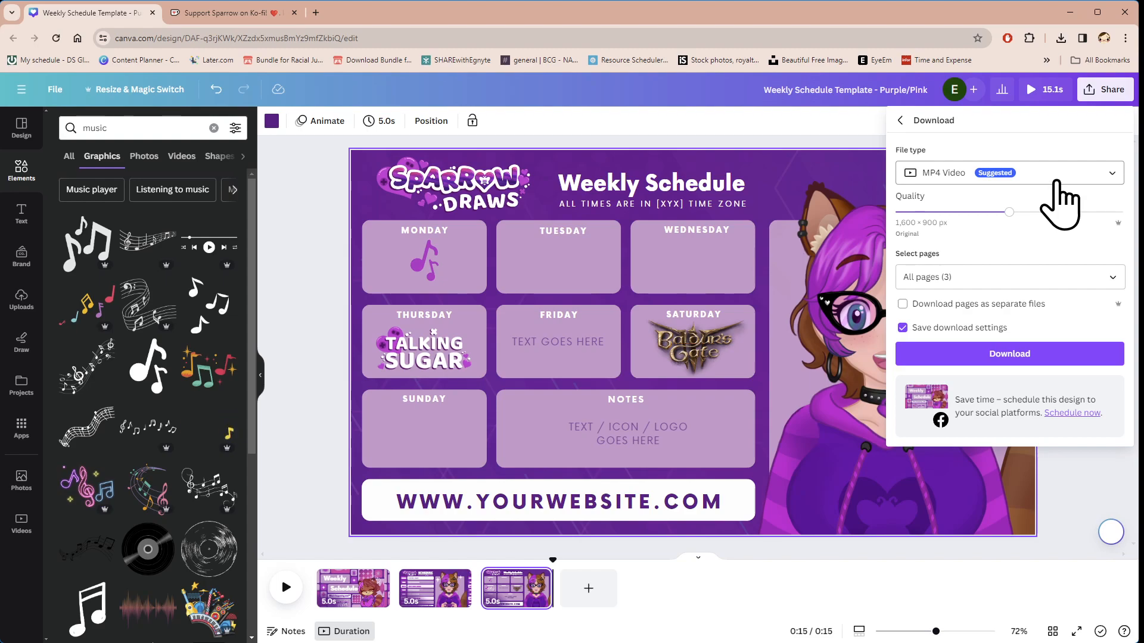
left_click(1112, 277)
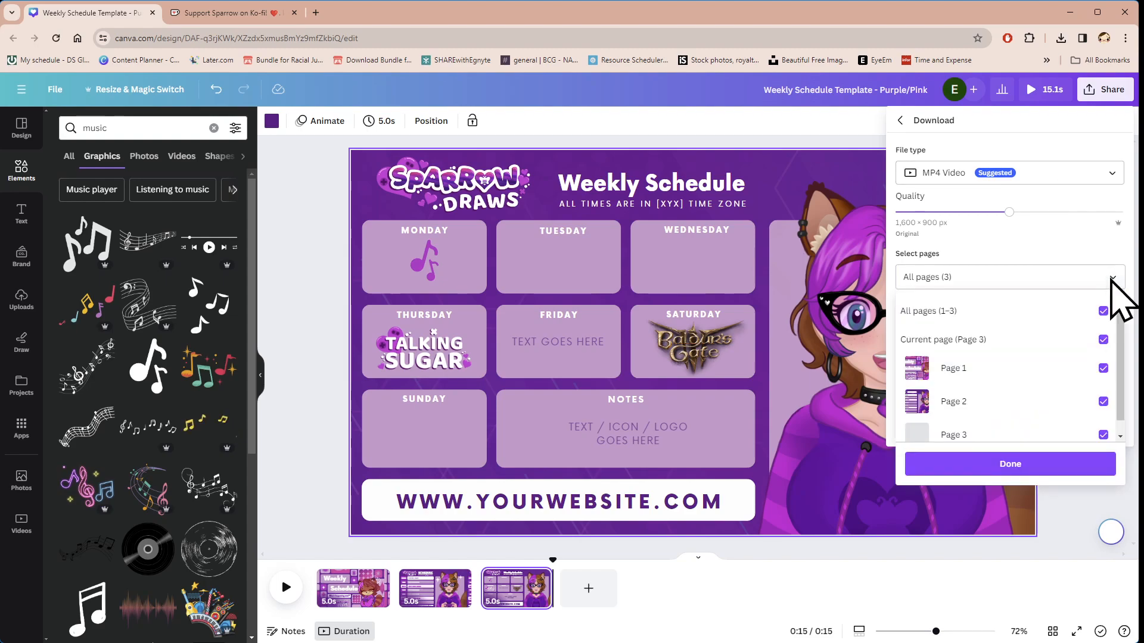
scroll(1008, 388, "down", 1)
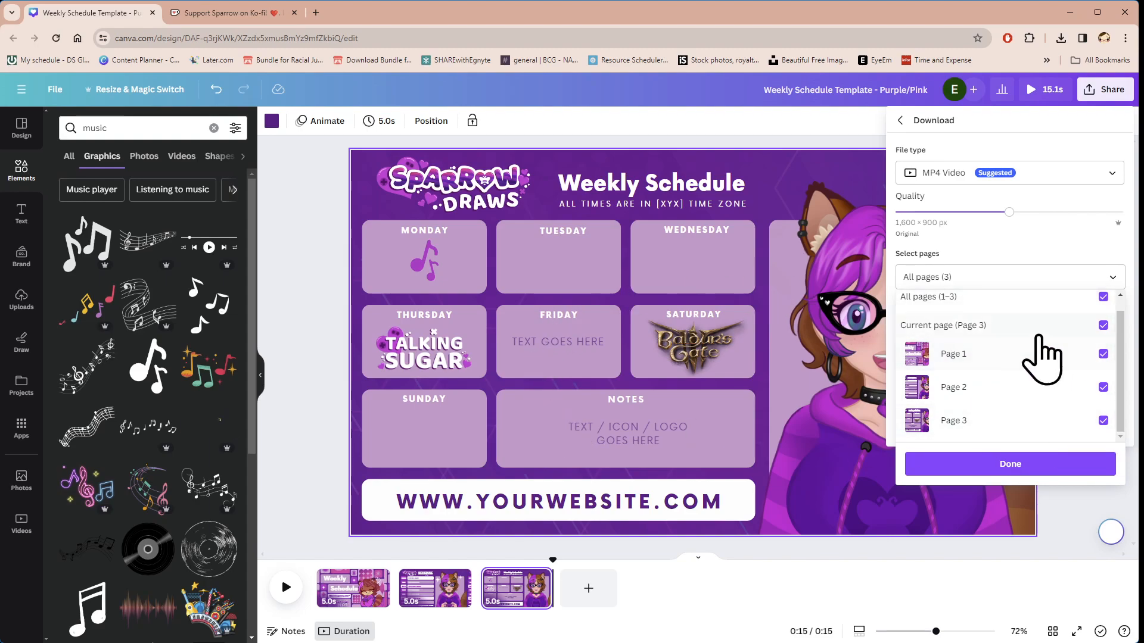
scroll(983, 338, "up", 1)
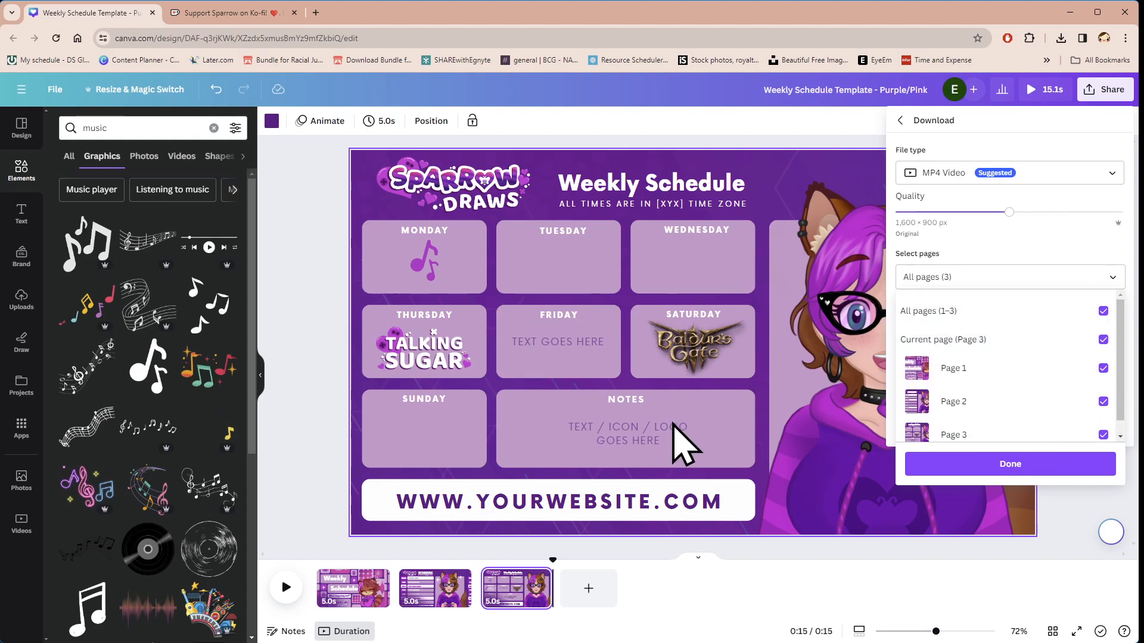
scroll(1025, 401, "down", 1)
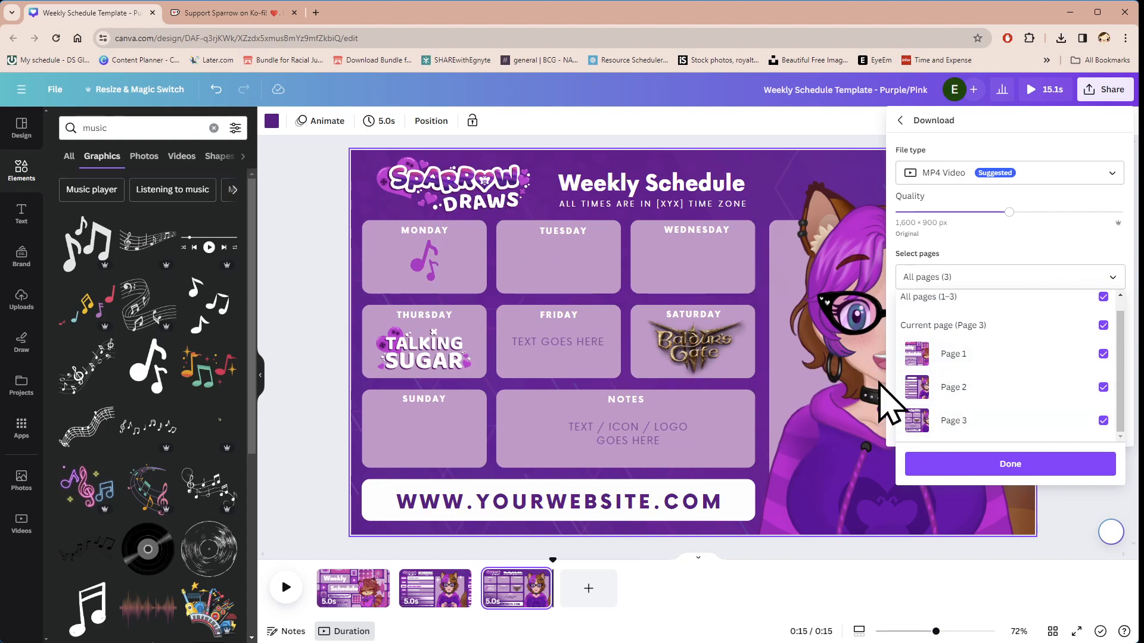
Step: Deselect pages 2, 1 and 3 from the download, select all pages (1–3) again, and close the page list
left_click(1103, 388)
left_click(1103, 354)
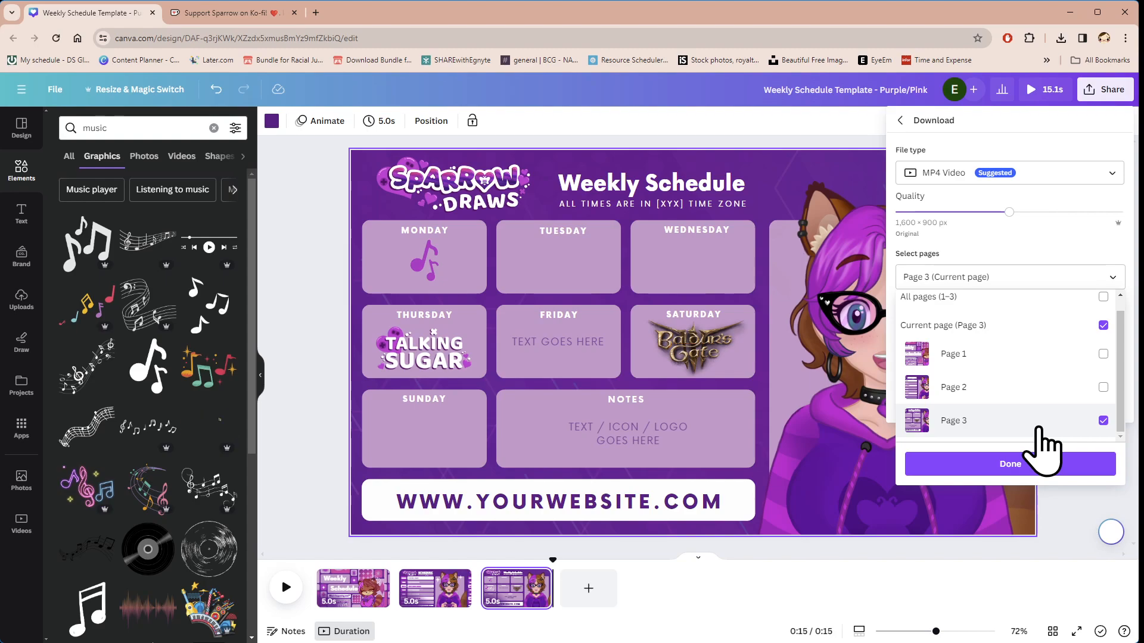
left_click(1103, 421)
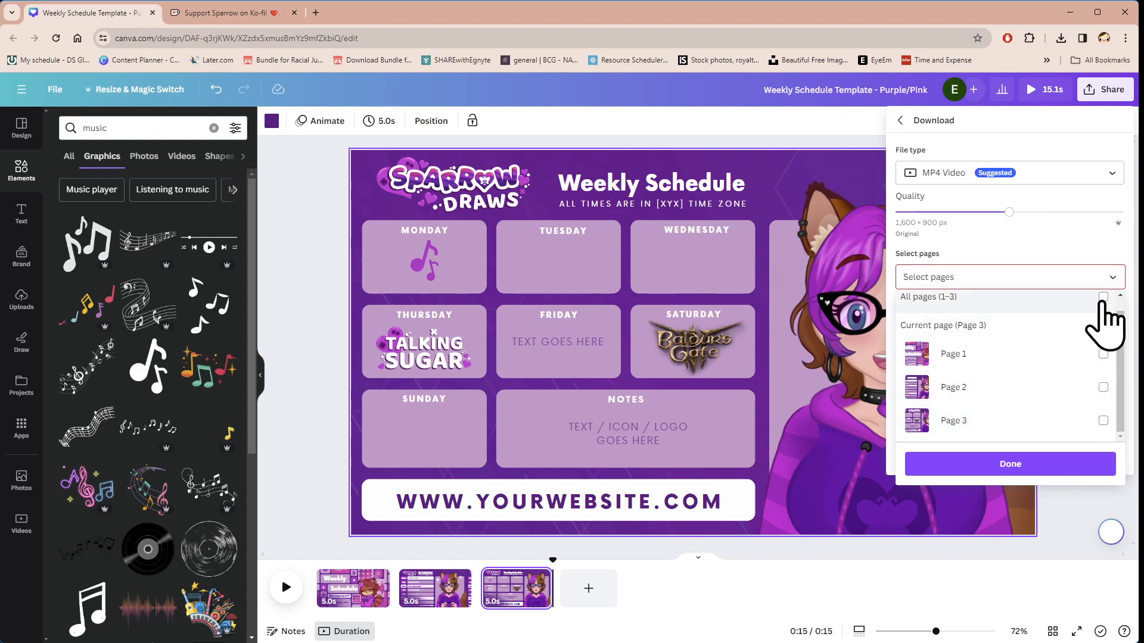
left_click(1103, 296)
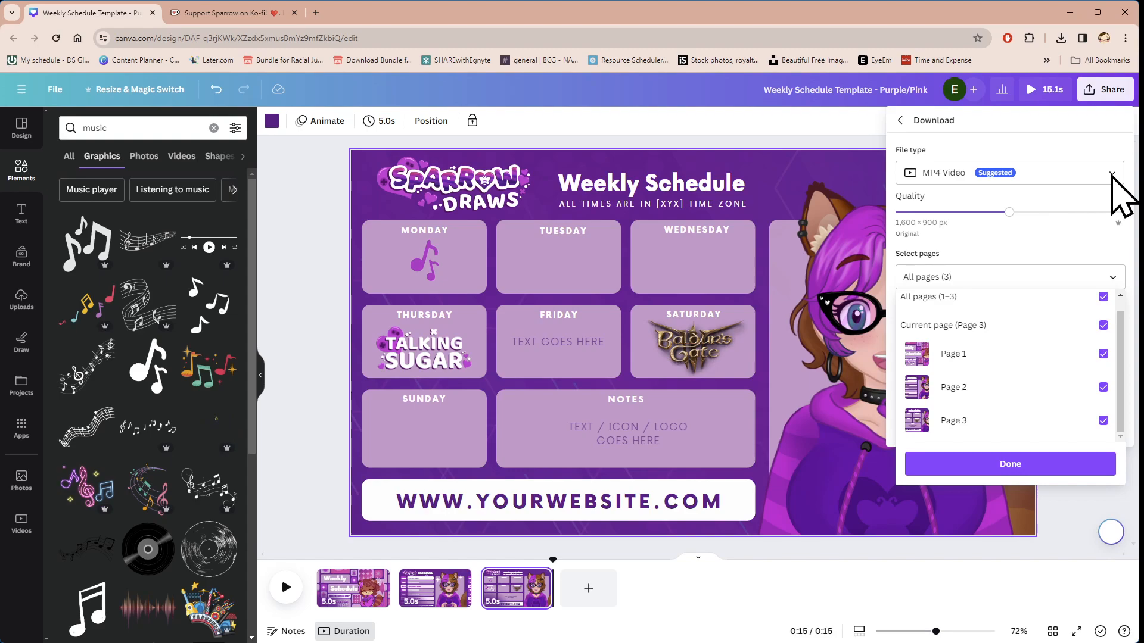
left_click(1114, 201)
Step: Set the download file type to PNG with all three pages included, download the files, and dismiss the download summary
left_click(1112, 175)
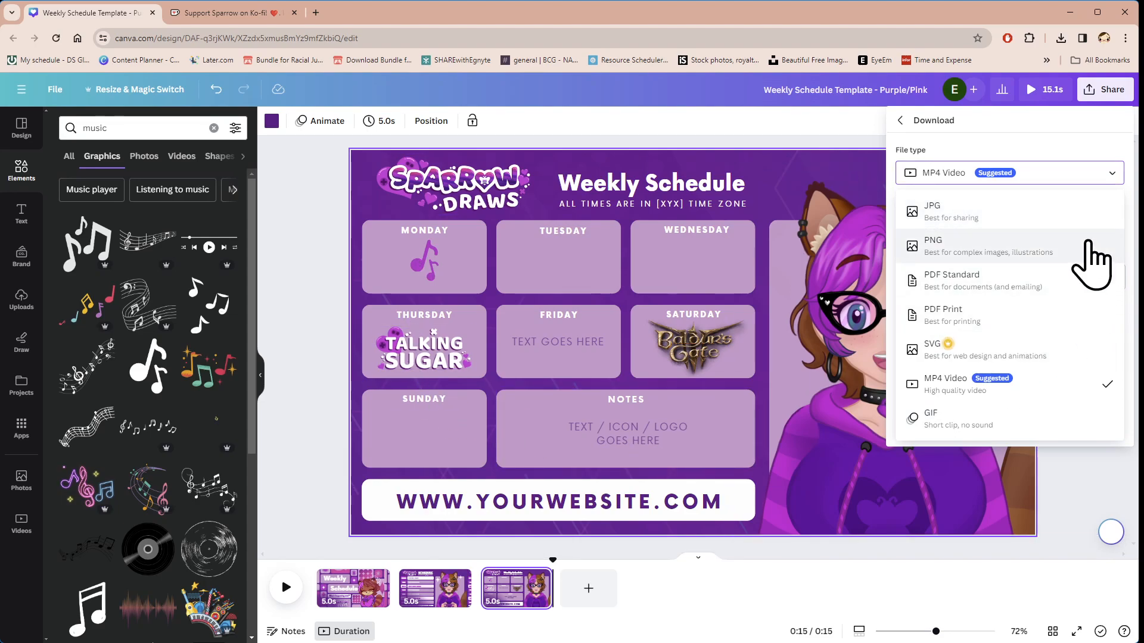
left_click(1083, 246)
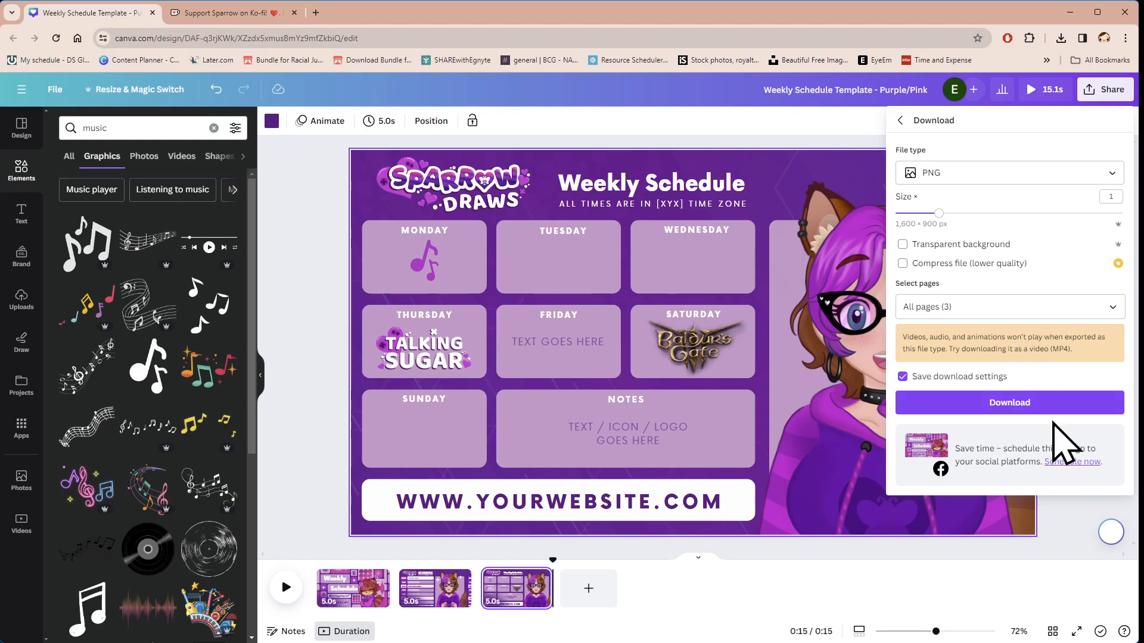
left_click(1112, 307)
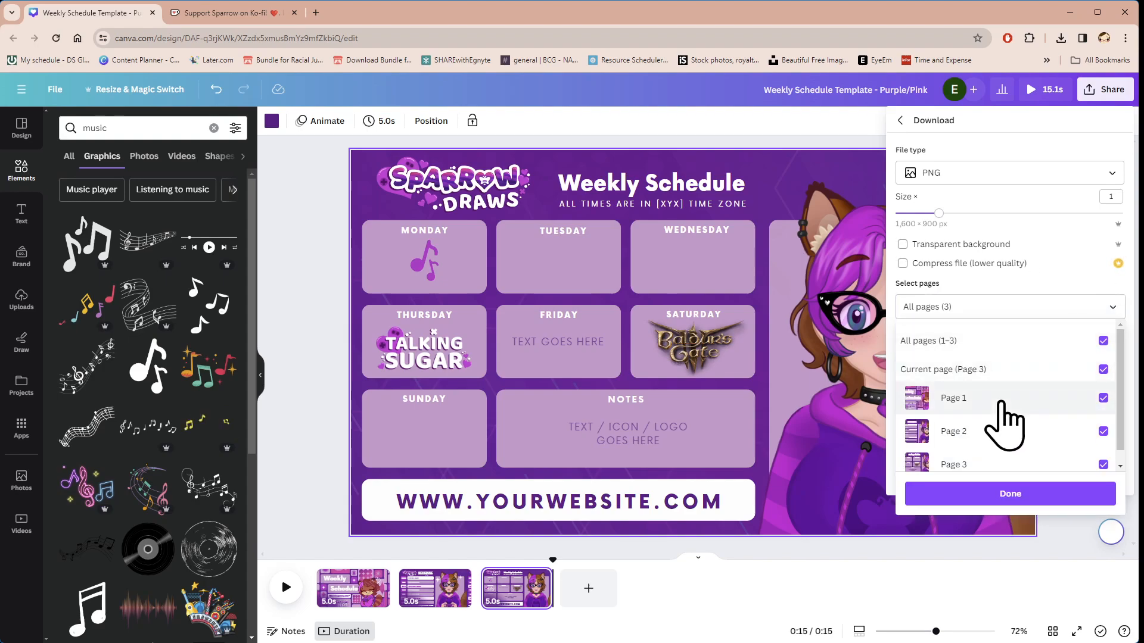
scroll(1014, 465, "down", 1)
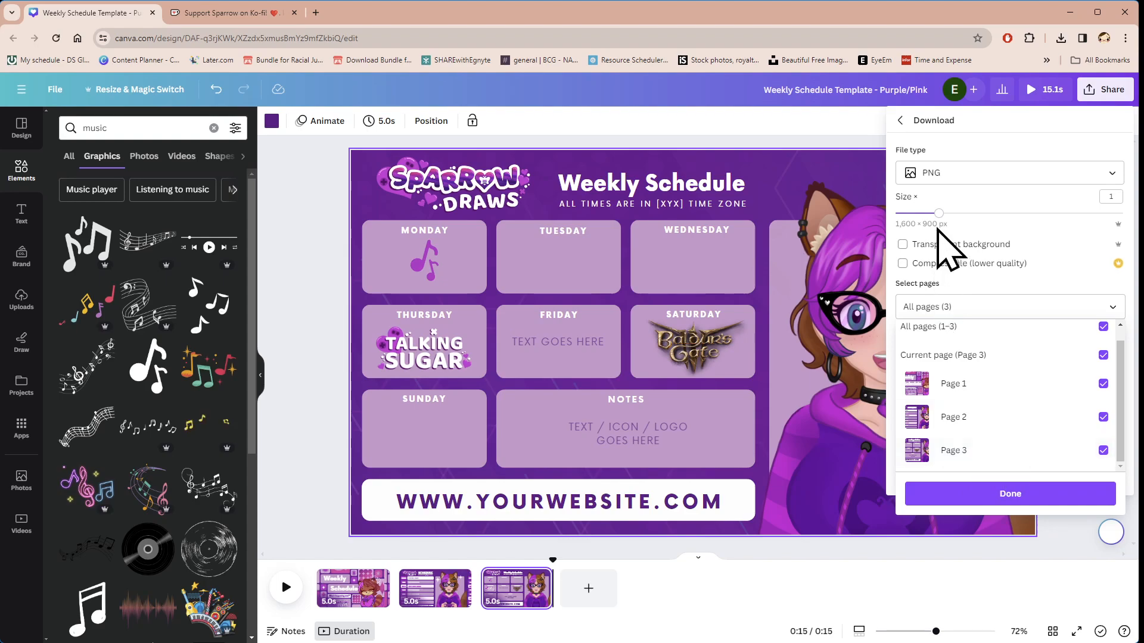
left_click(1011, 493)
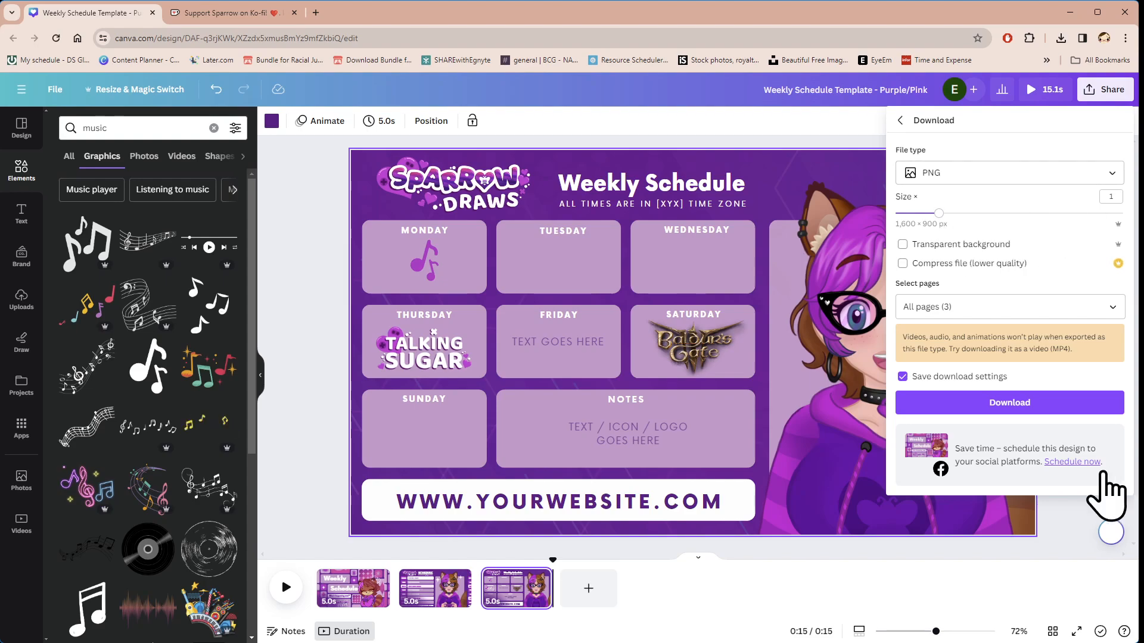
left_click(1015, 411)
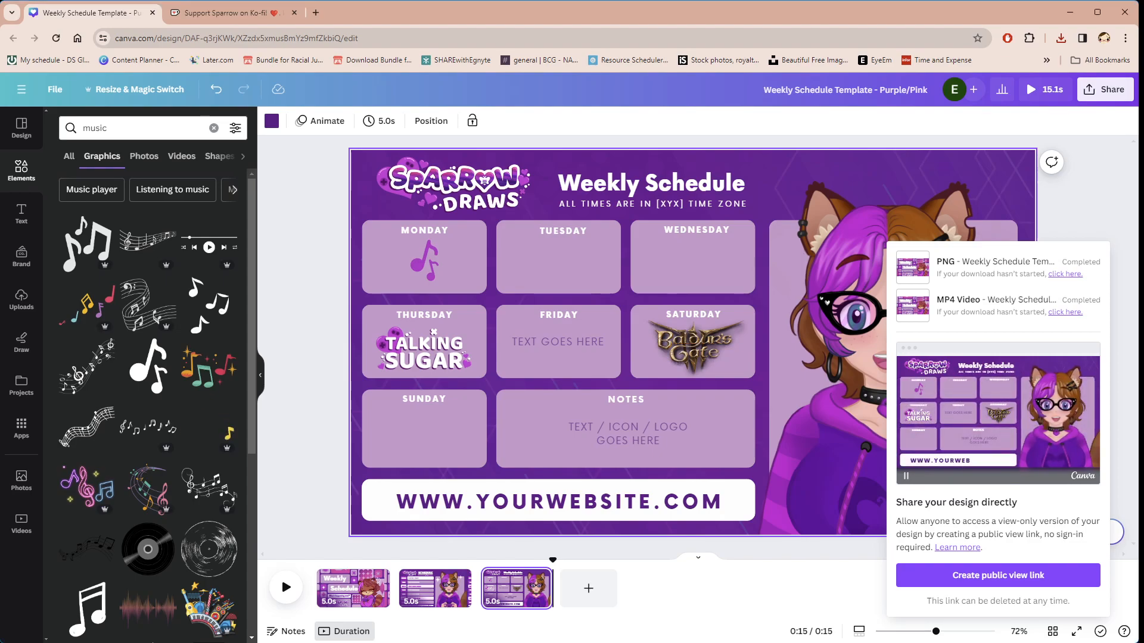
left_click(1083, 225)
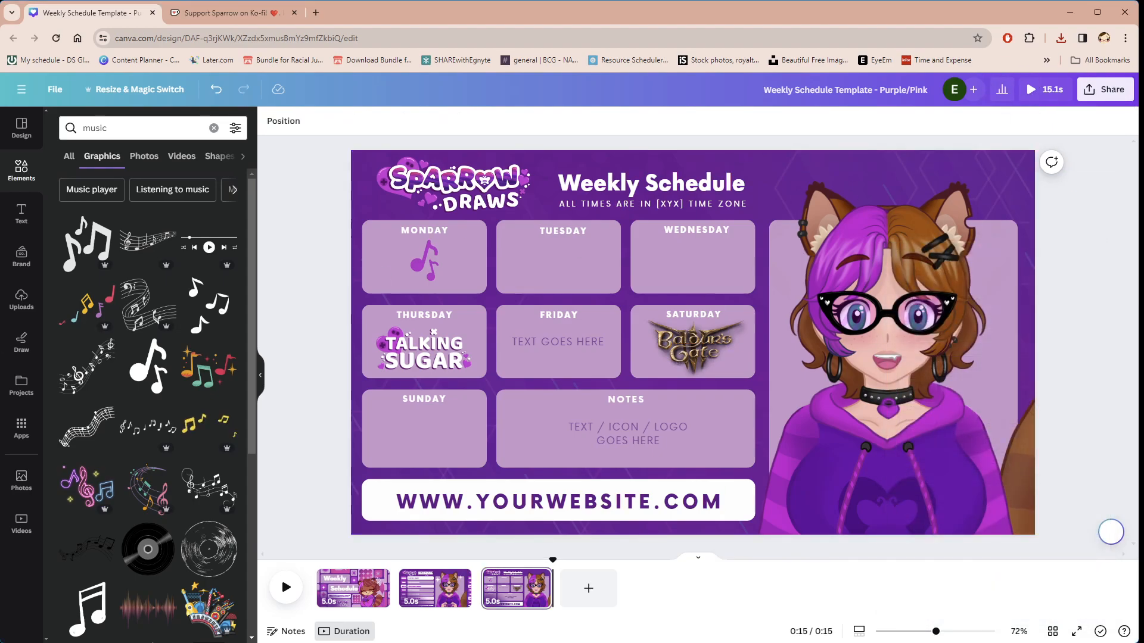